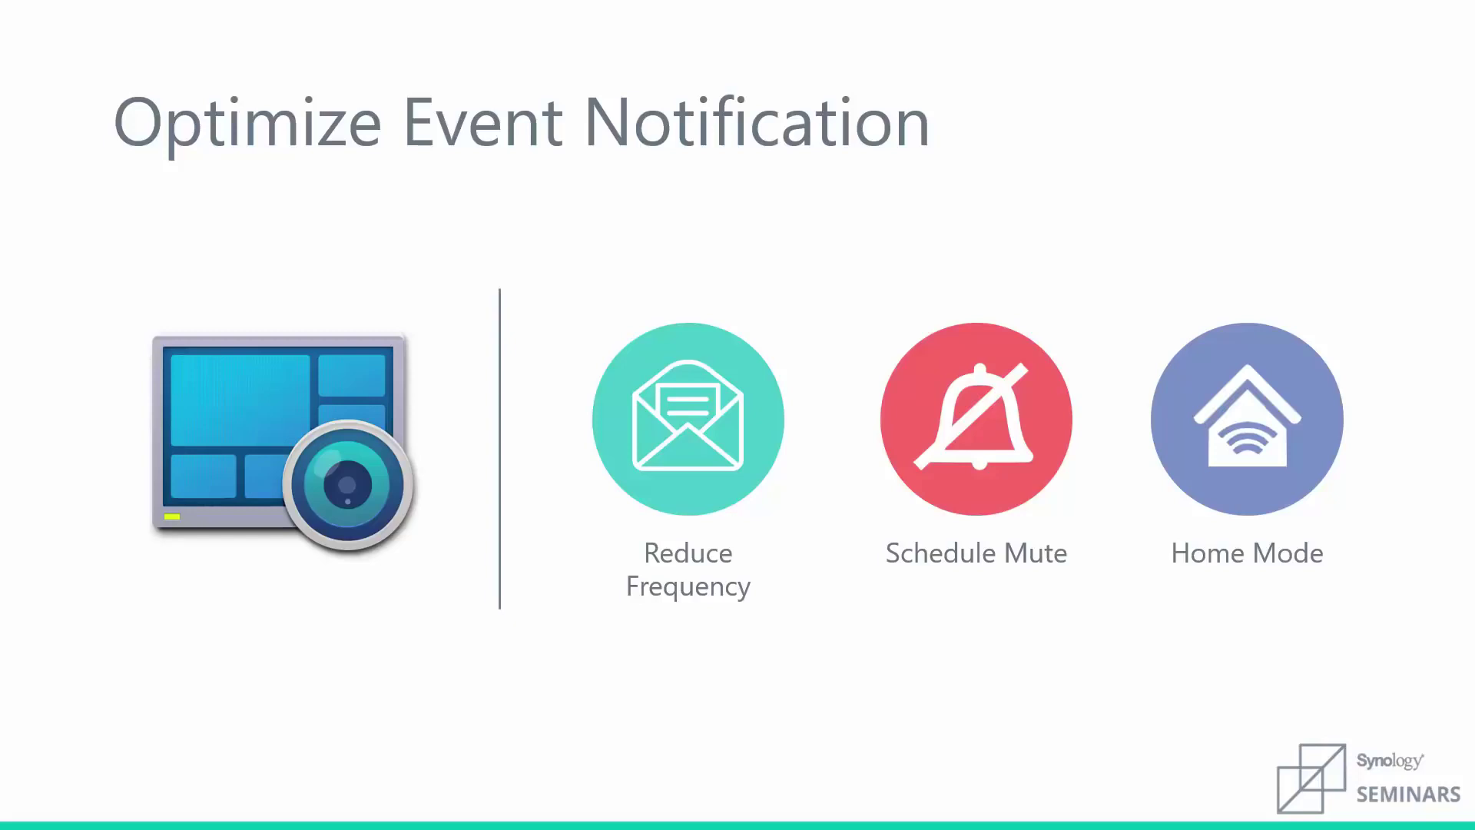
key("Right")
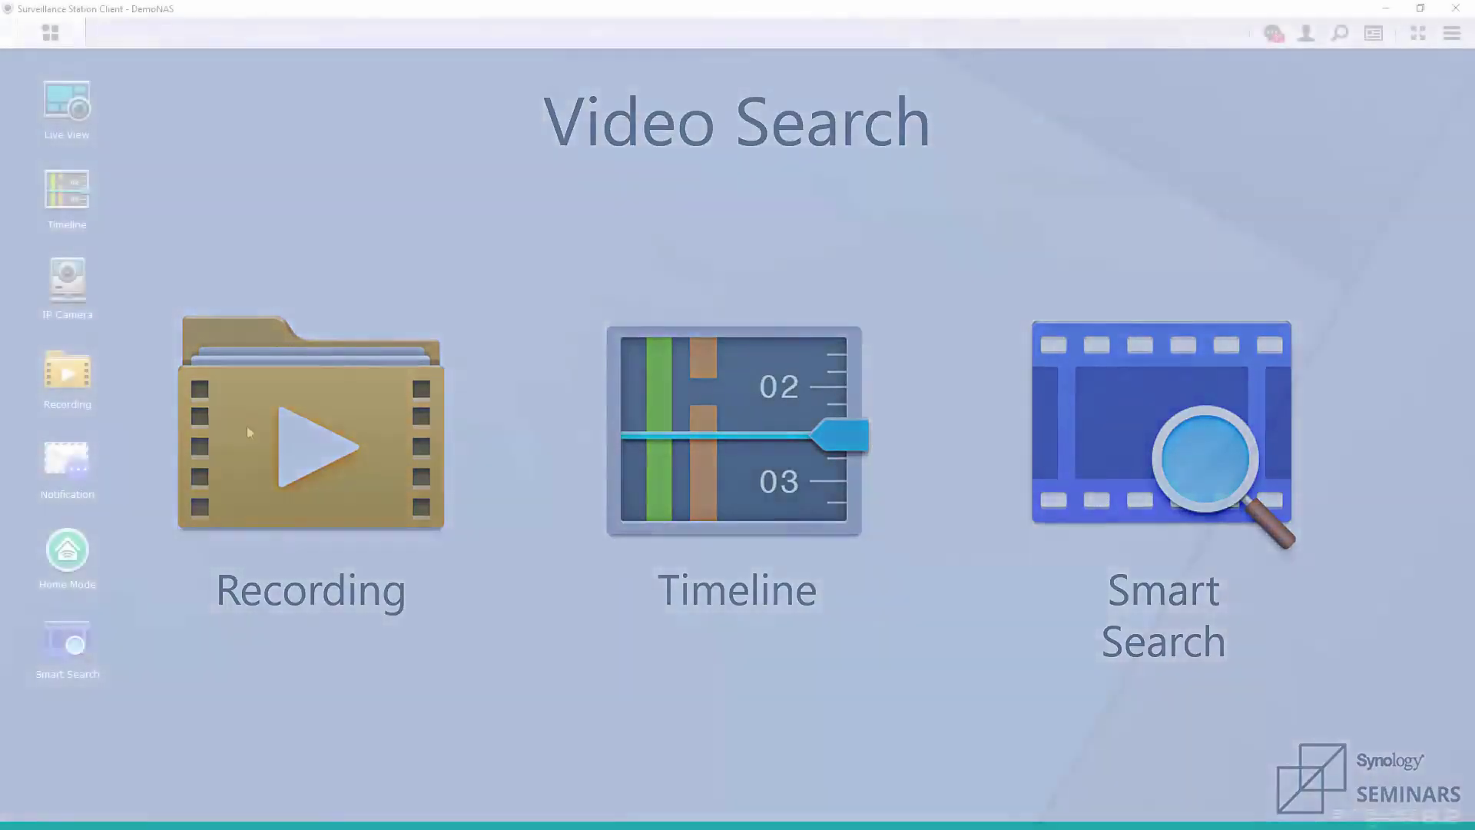
Step: Enable e-mail notifications with an email interval limit of at least 5 minutes between messages, ending by toggling the e-mail notification option again
left_click(67, 460)
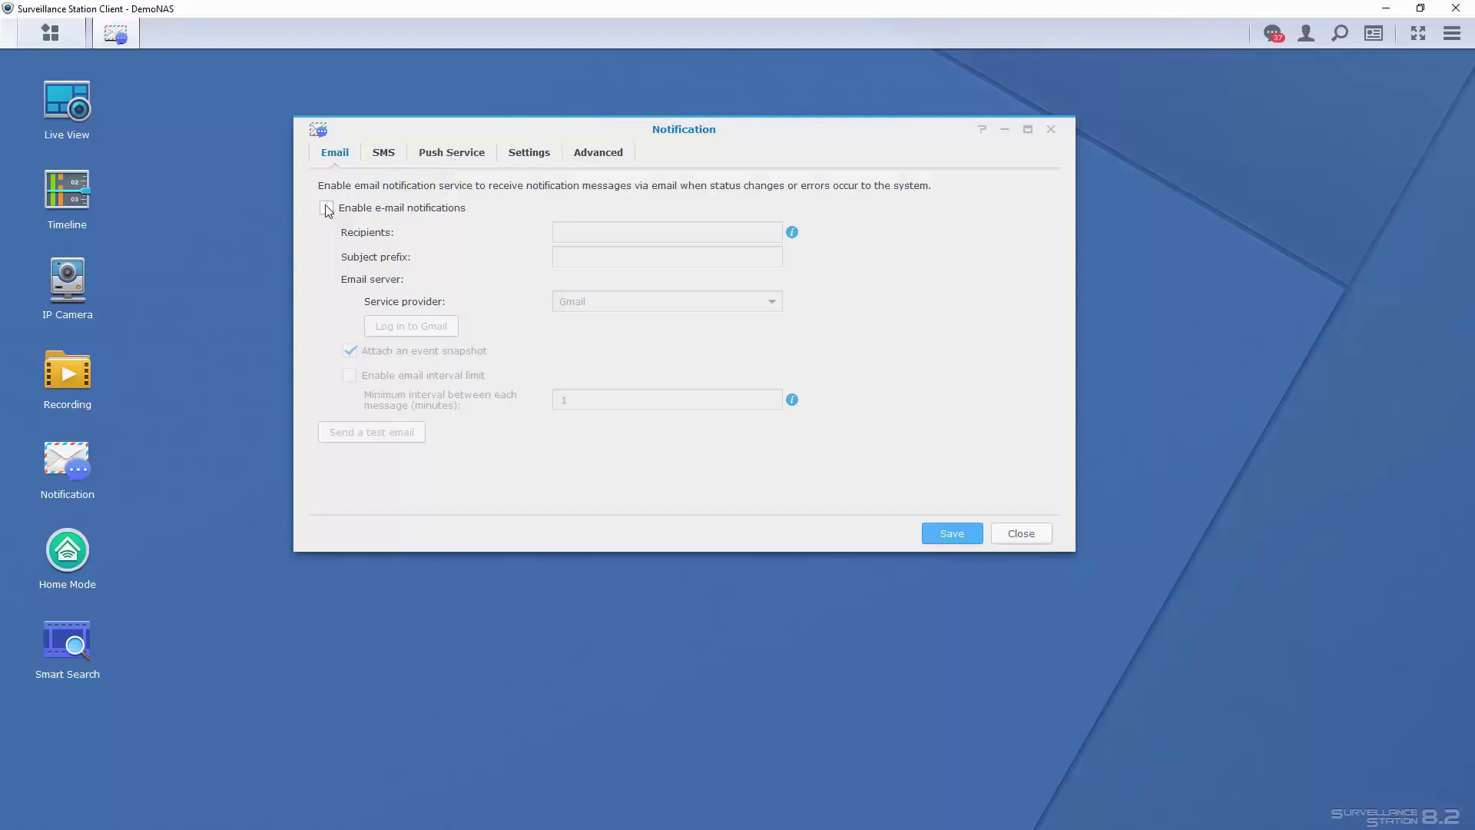
left_click(328, 208)
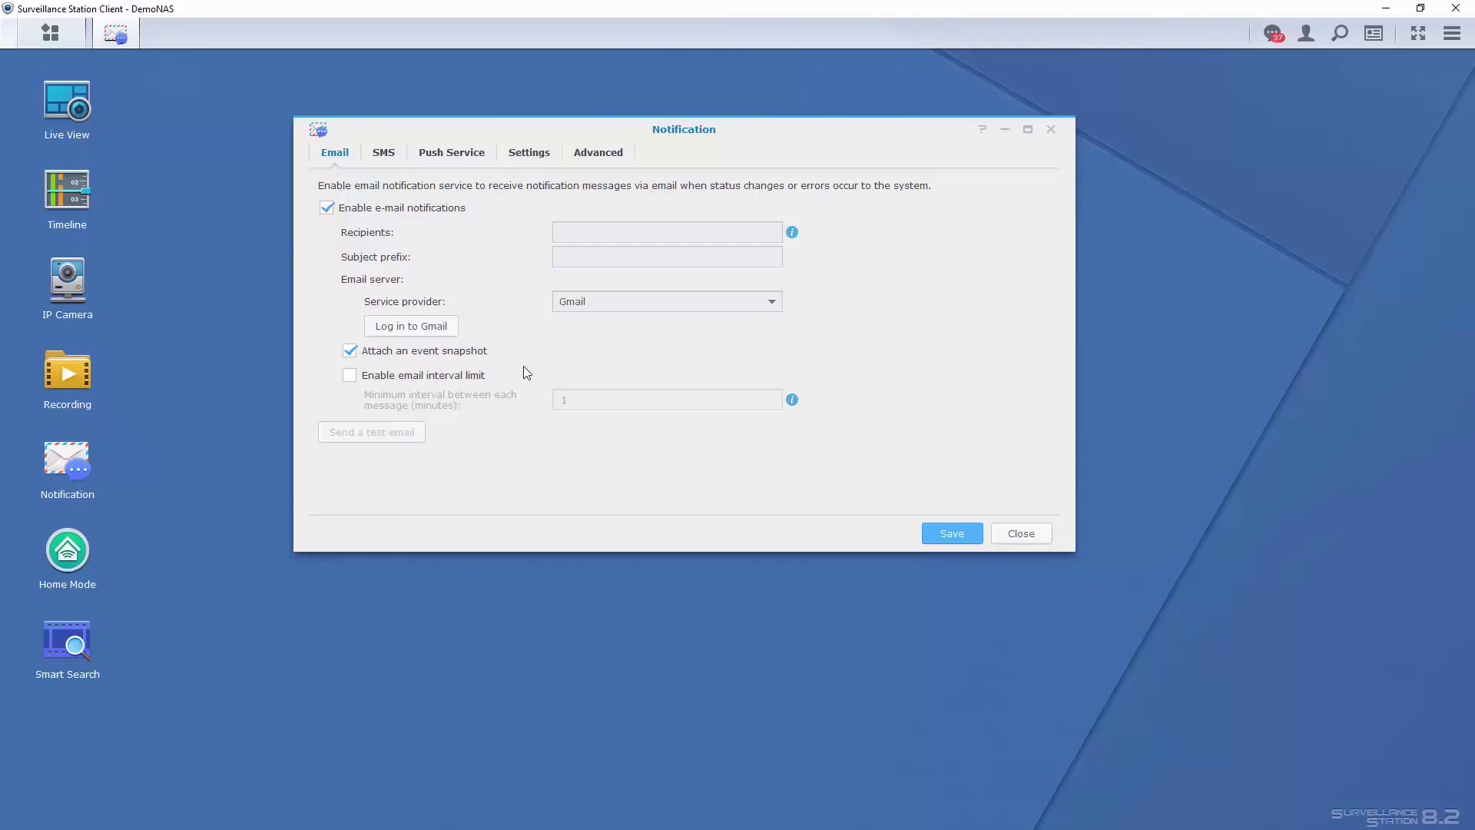
left_click(350, 378)
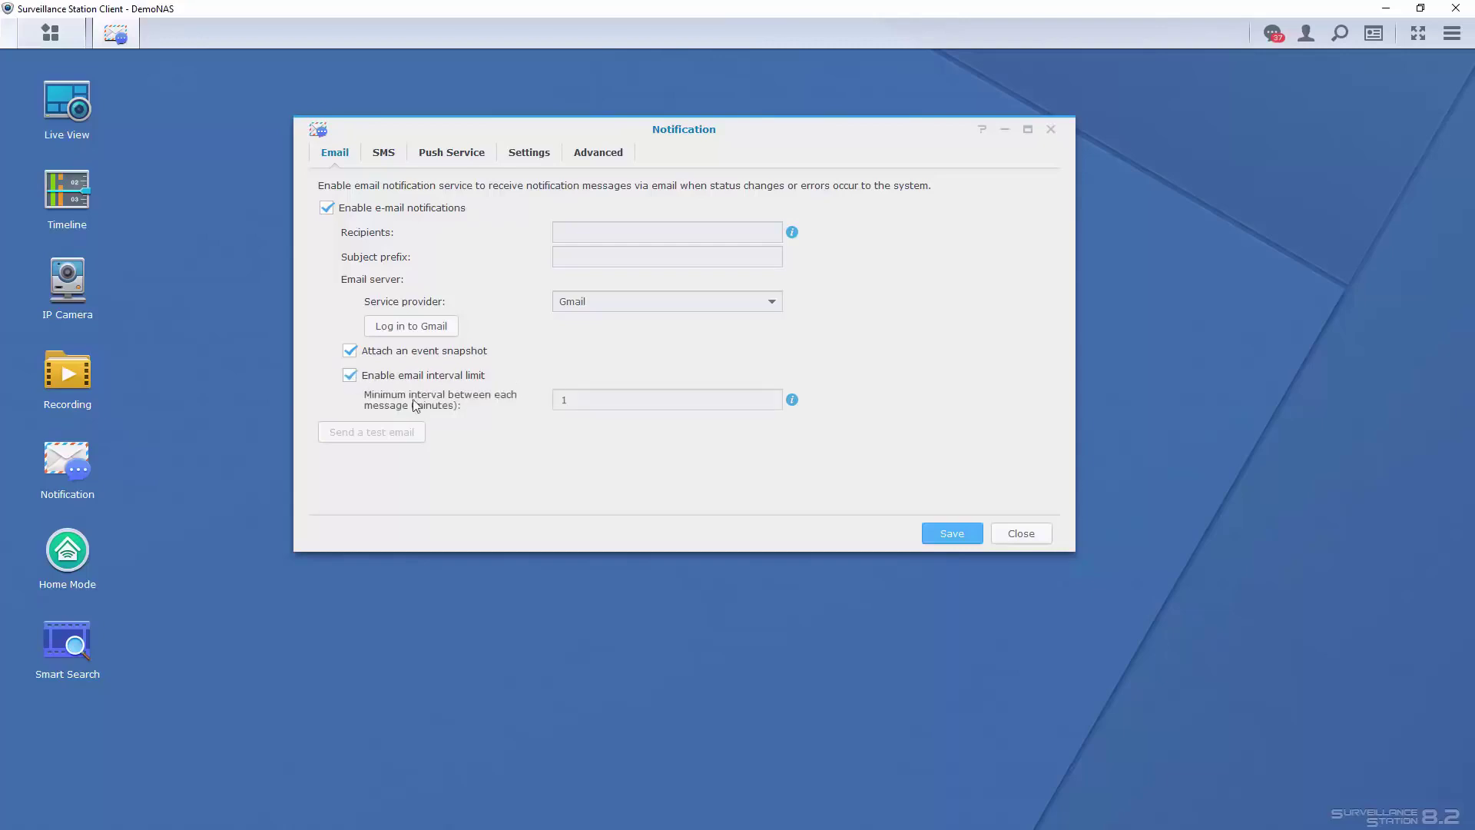
double_click(596, 400)
type("5")
left_click(339, 211)
Step: Try combining notifications of the same category with a 5-minute interval, then restore 1 minute and turn the combination off again
left_click(591, 156)
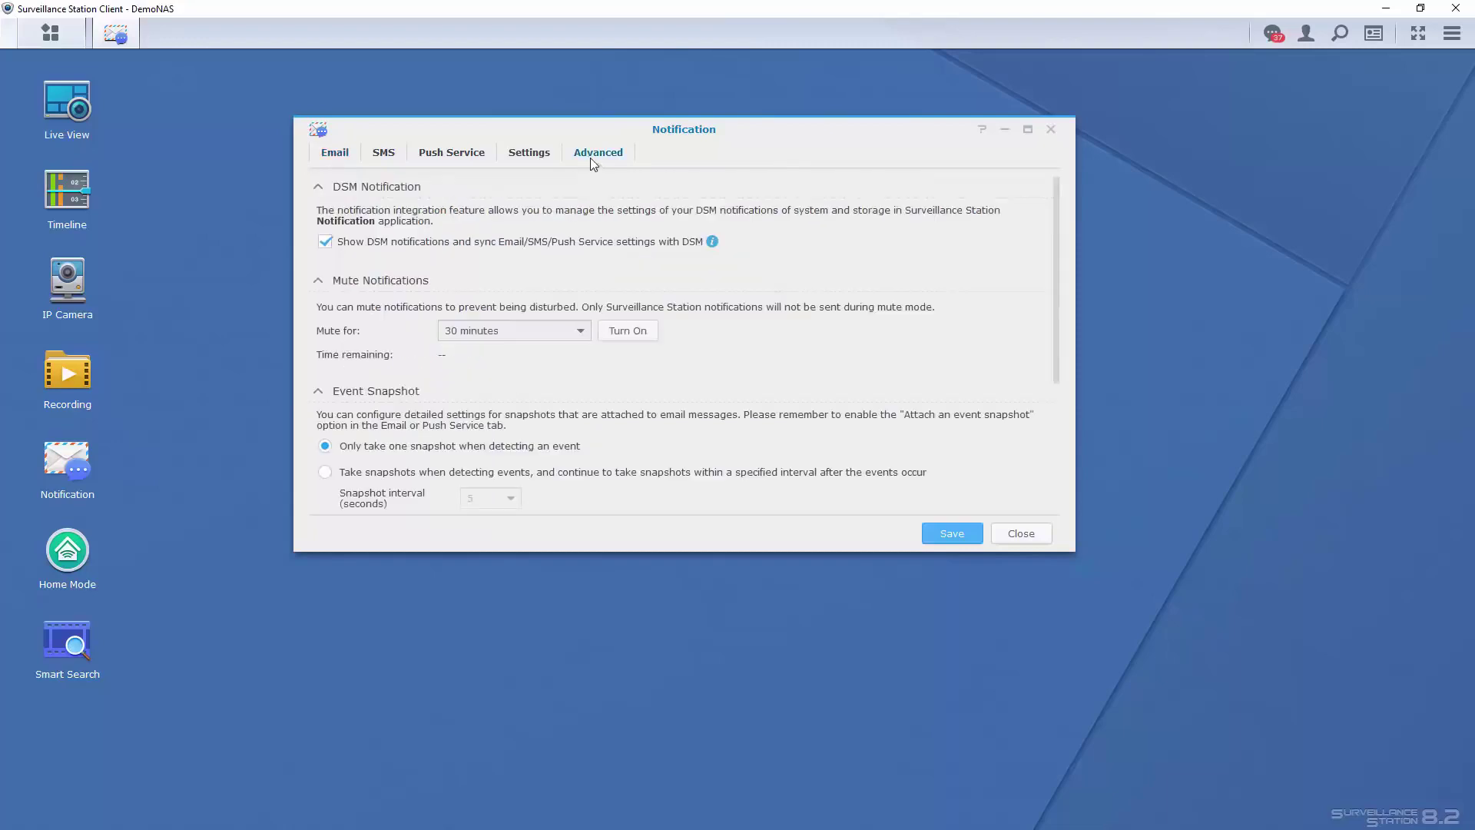
scroll(699, 380, "down", 5)
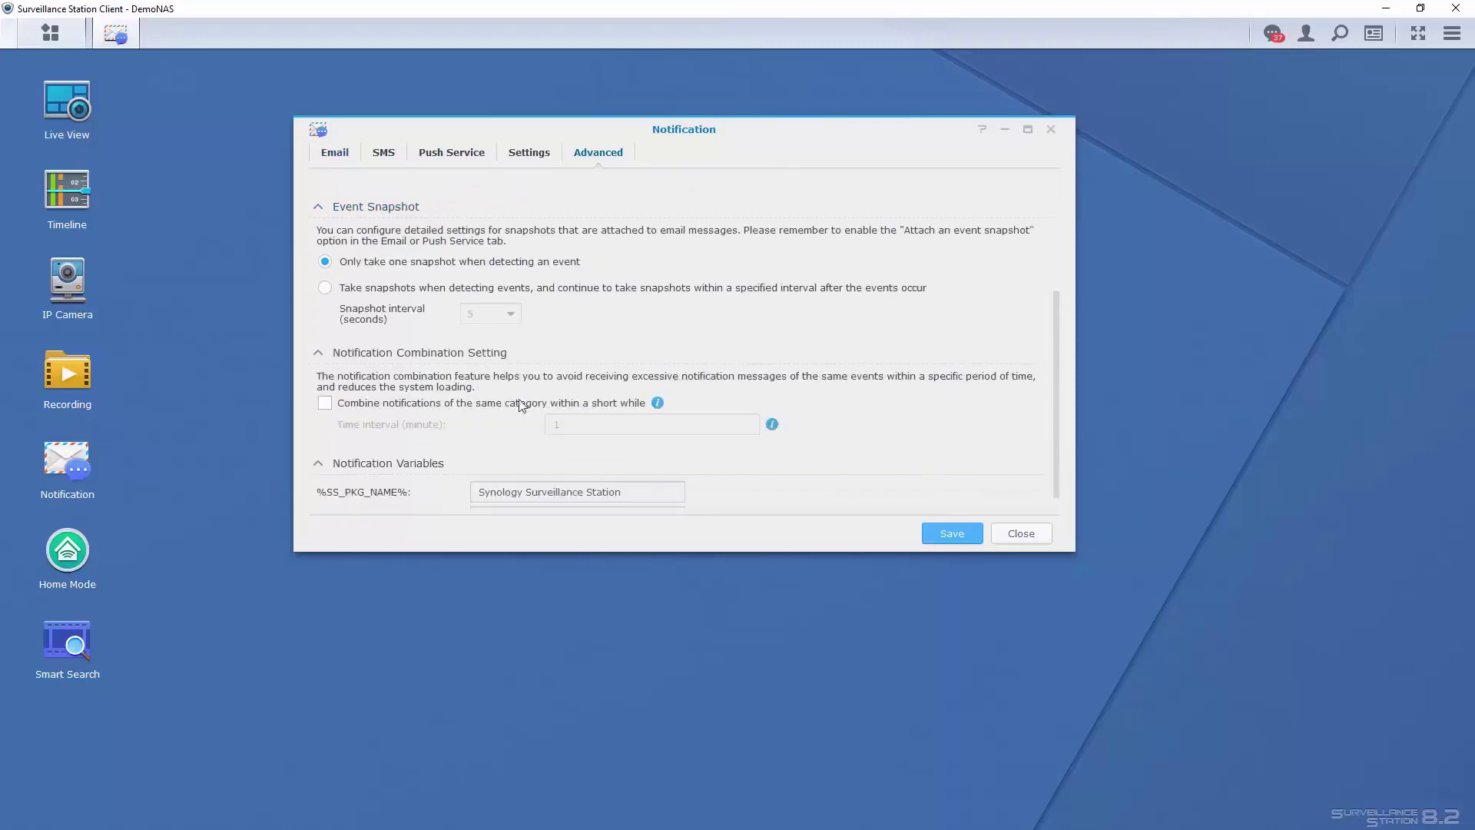
left_click(325, 403)
key("Tab")
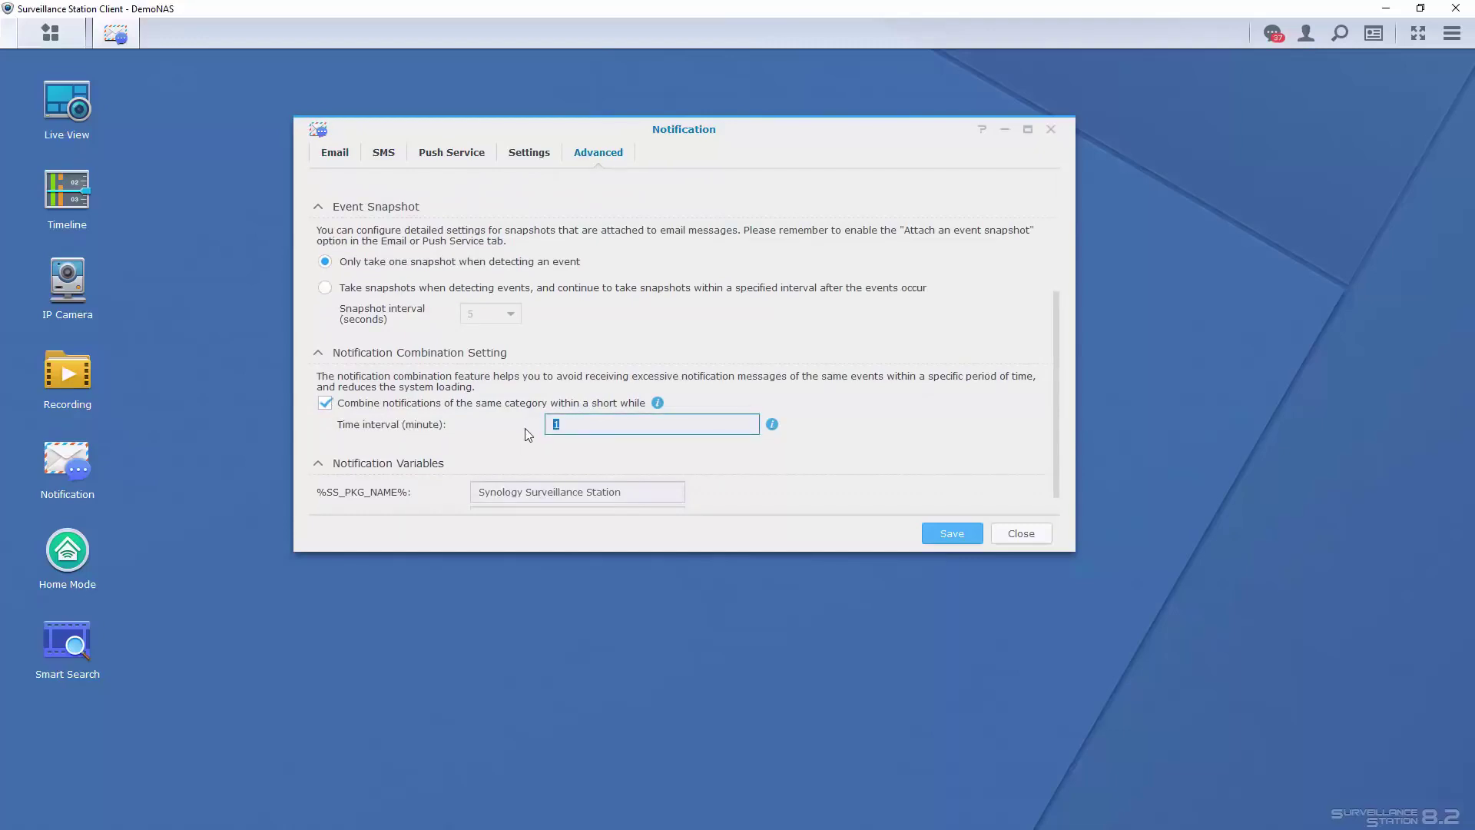
type("5")
key("BackSpace")
type("1")
left_click(324, 403)
Step: Try turning off email notifications for the Enter Home Mode and Leave Home Mode events, then re-enable both
left_click(531, 152)
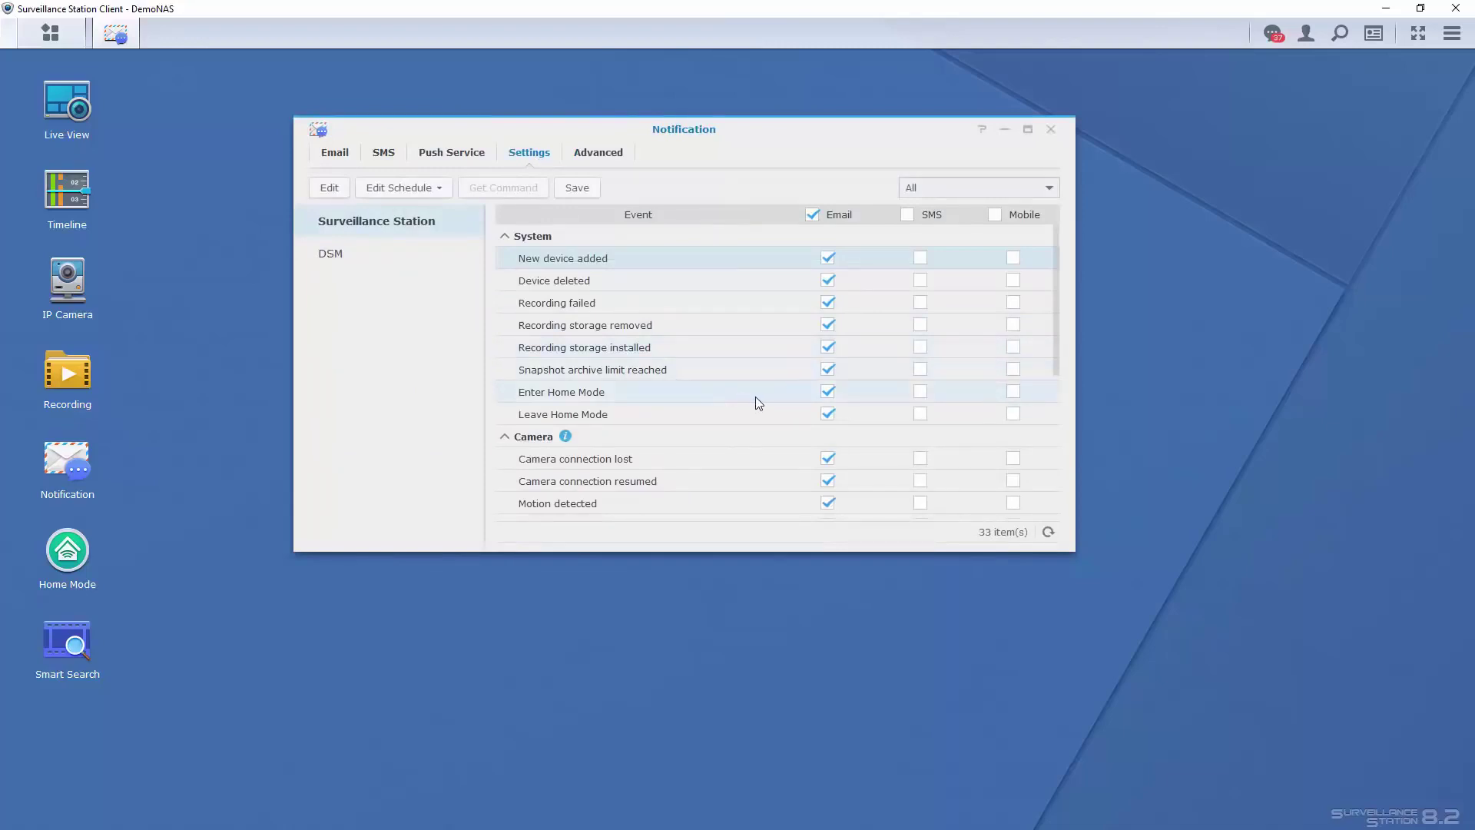
left_click(828, 391)
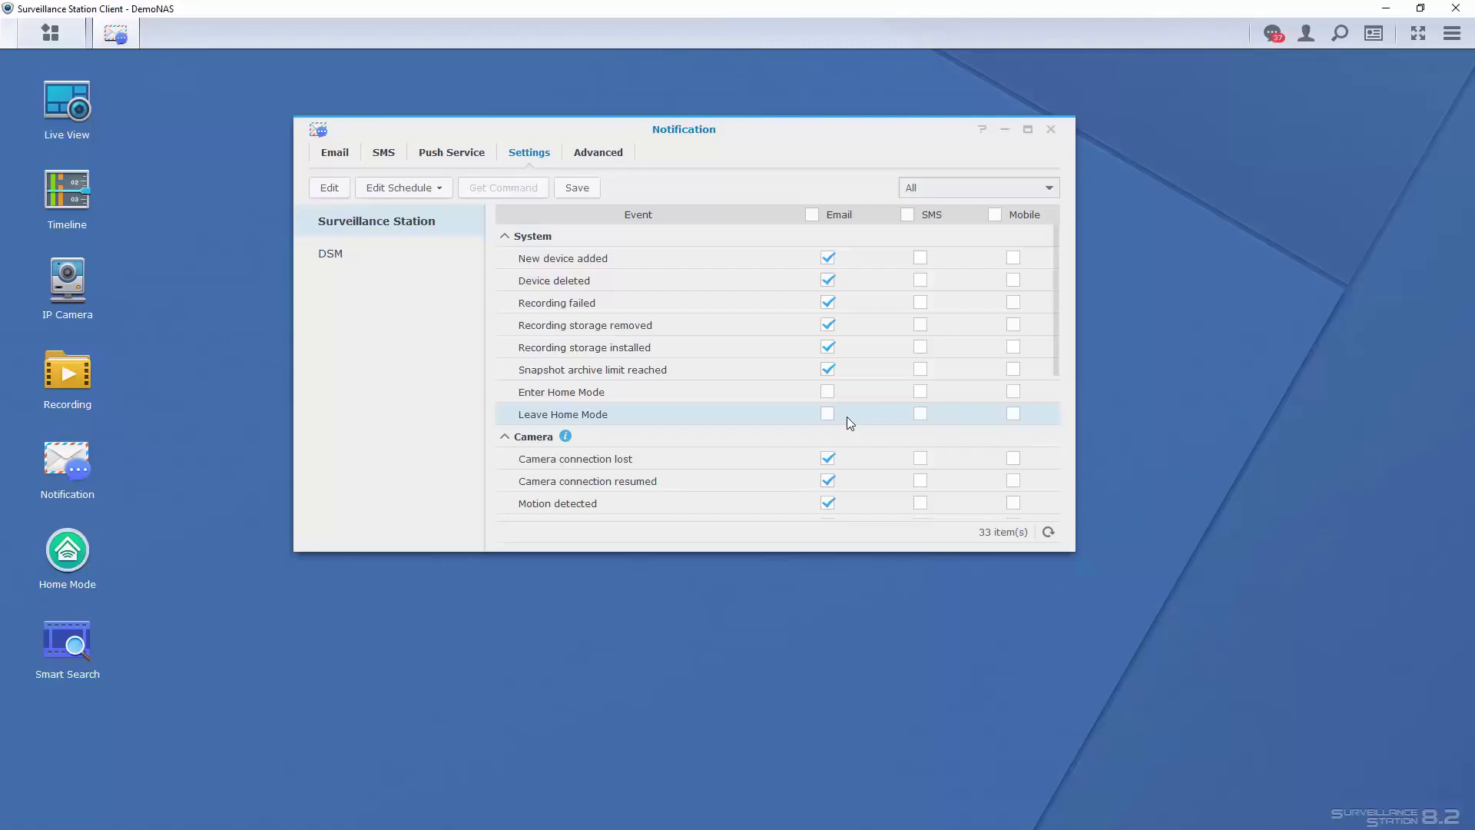
left_click(827, 392)
left_click(827, 414)
Step: Edit the Audio detected notification schedule for Demo Camera 1, removing hours 6 through 17 on every day of the week
scroll(799, 419, "down", 3)
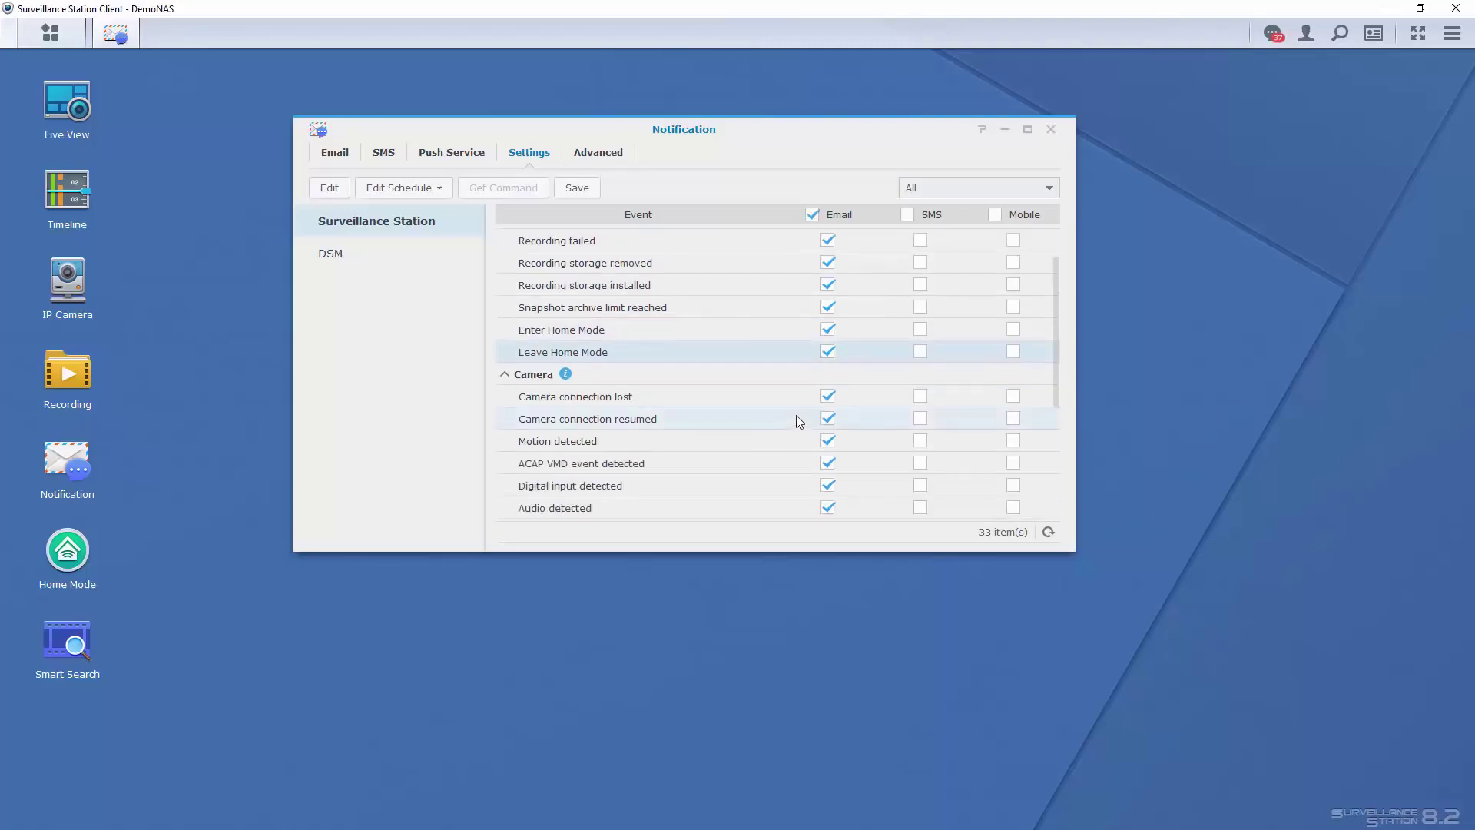
scroll(796, 419, "down", 3)
left_click(646, 444)
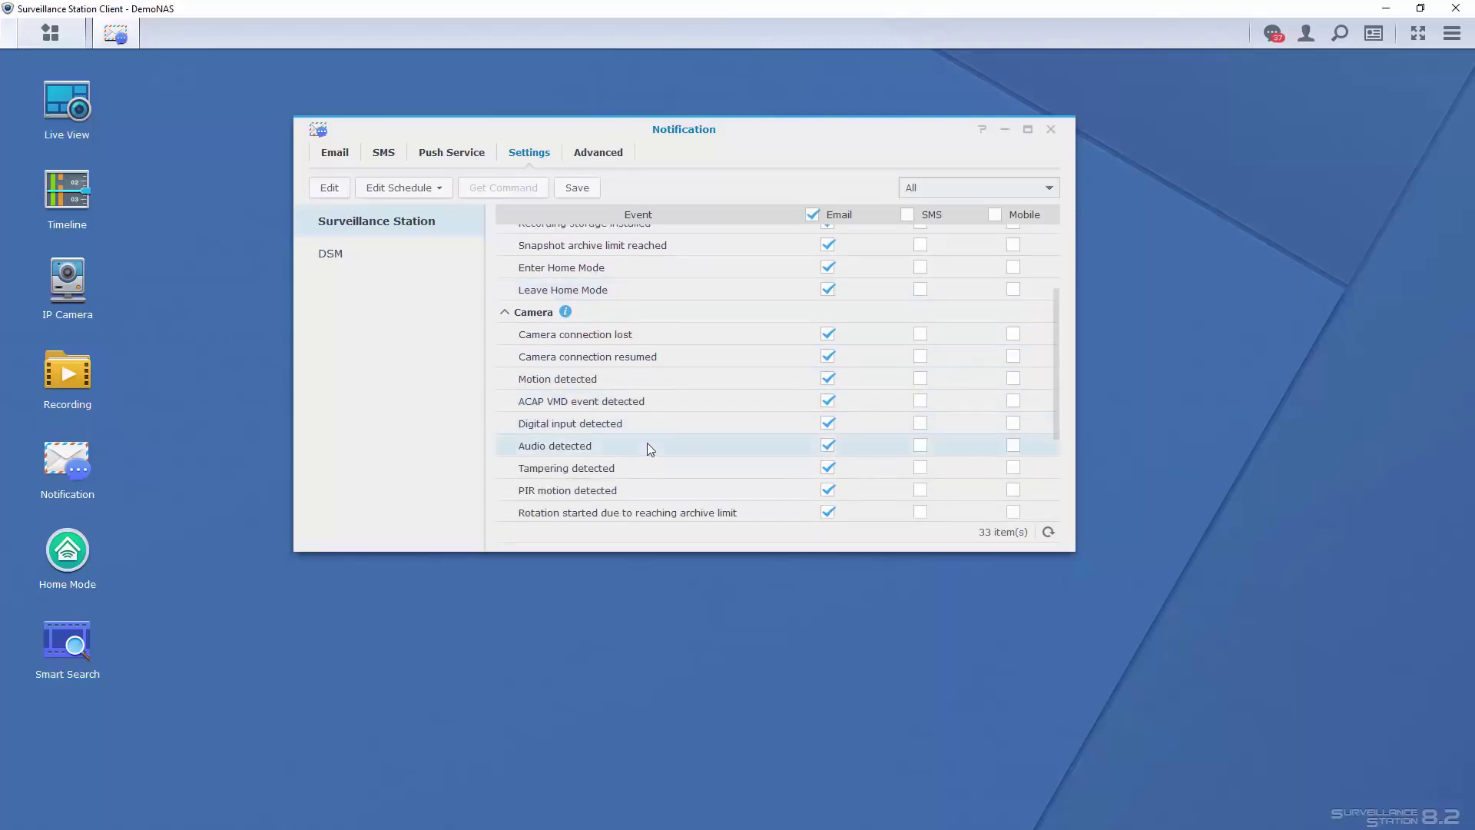
left_click(434, 191)
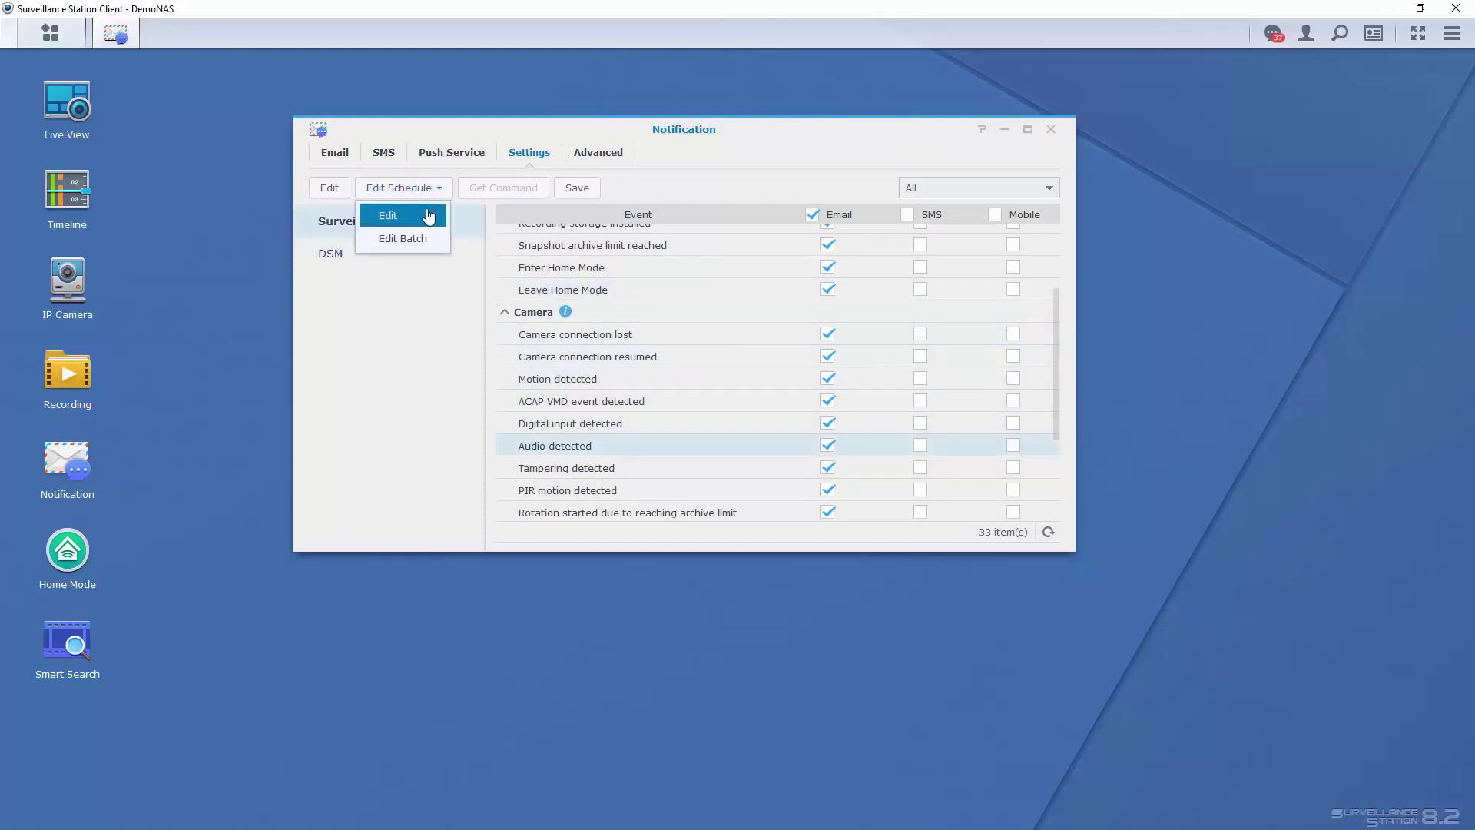
left_click(428, 216)
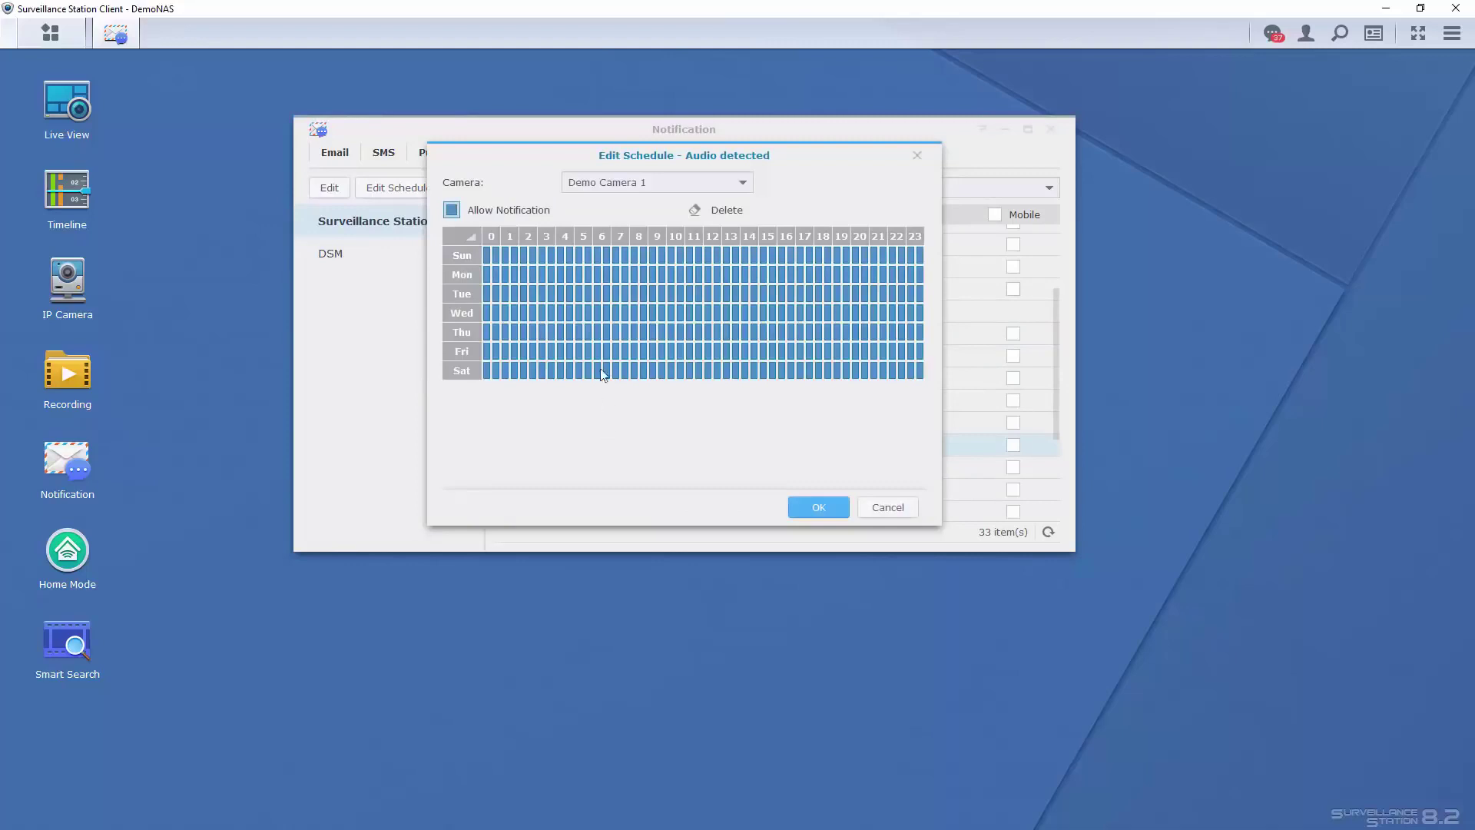
left_click(696, 210)
left_click_drag(599, 253, 807, 395)
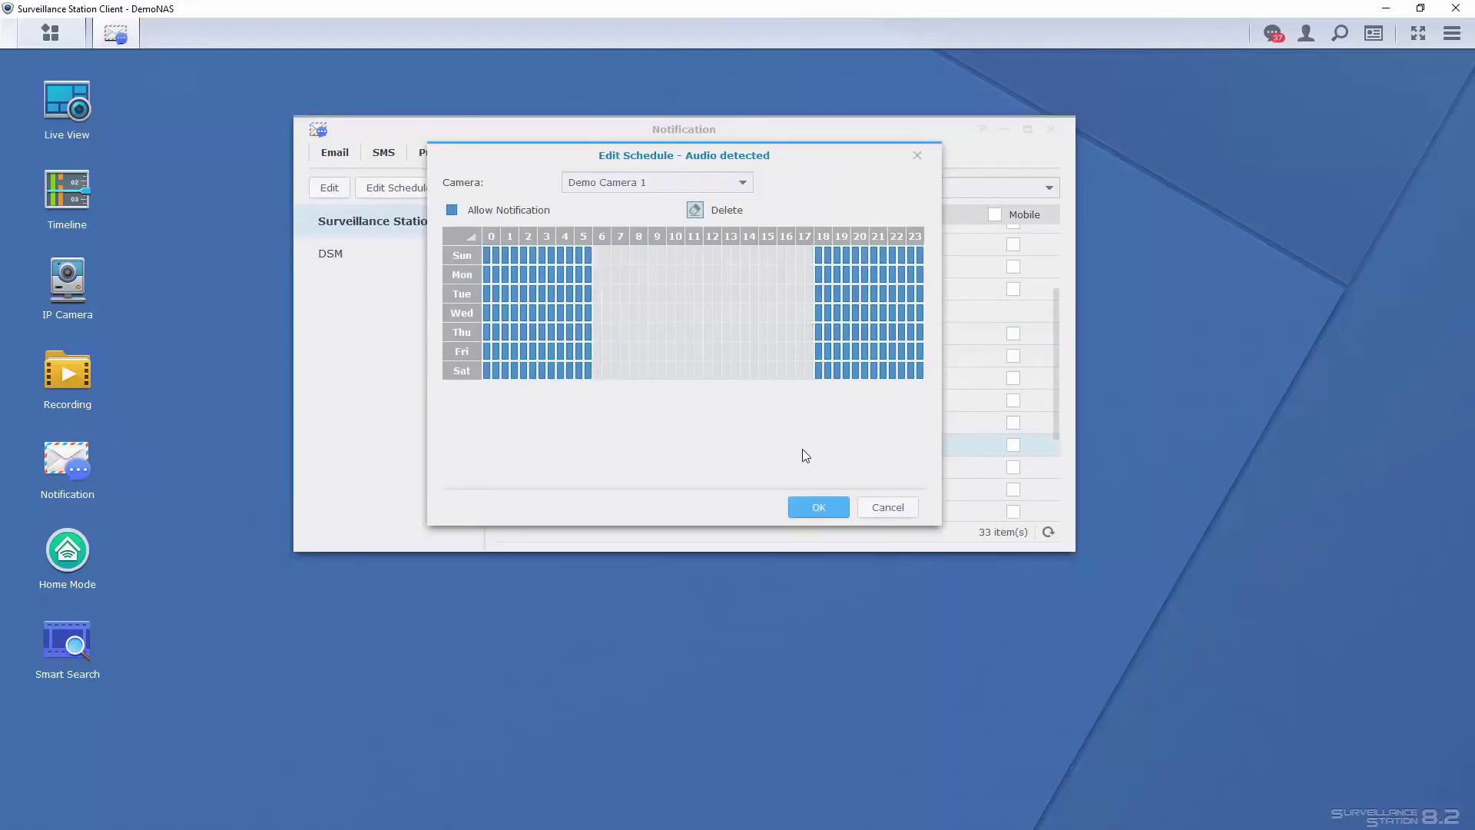
left_click(807, 506)
Step: Open Home Mode and try switching its status on manually and back off
left_click(77, 559)
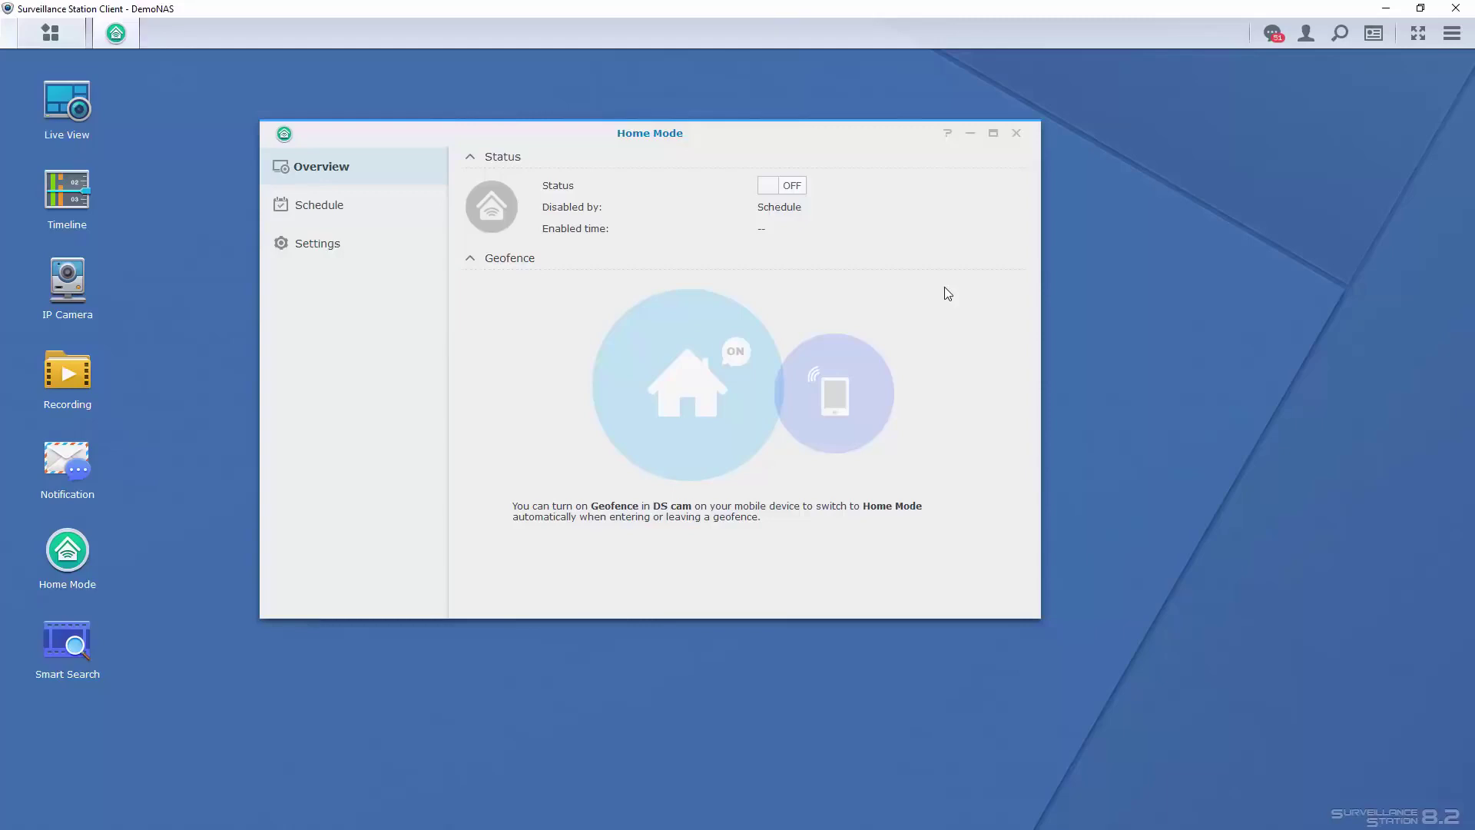
left_click(798, 193)
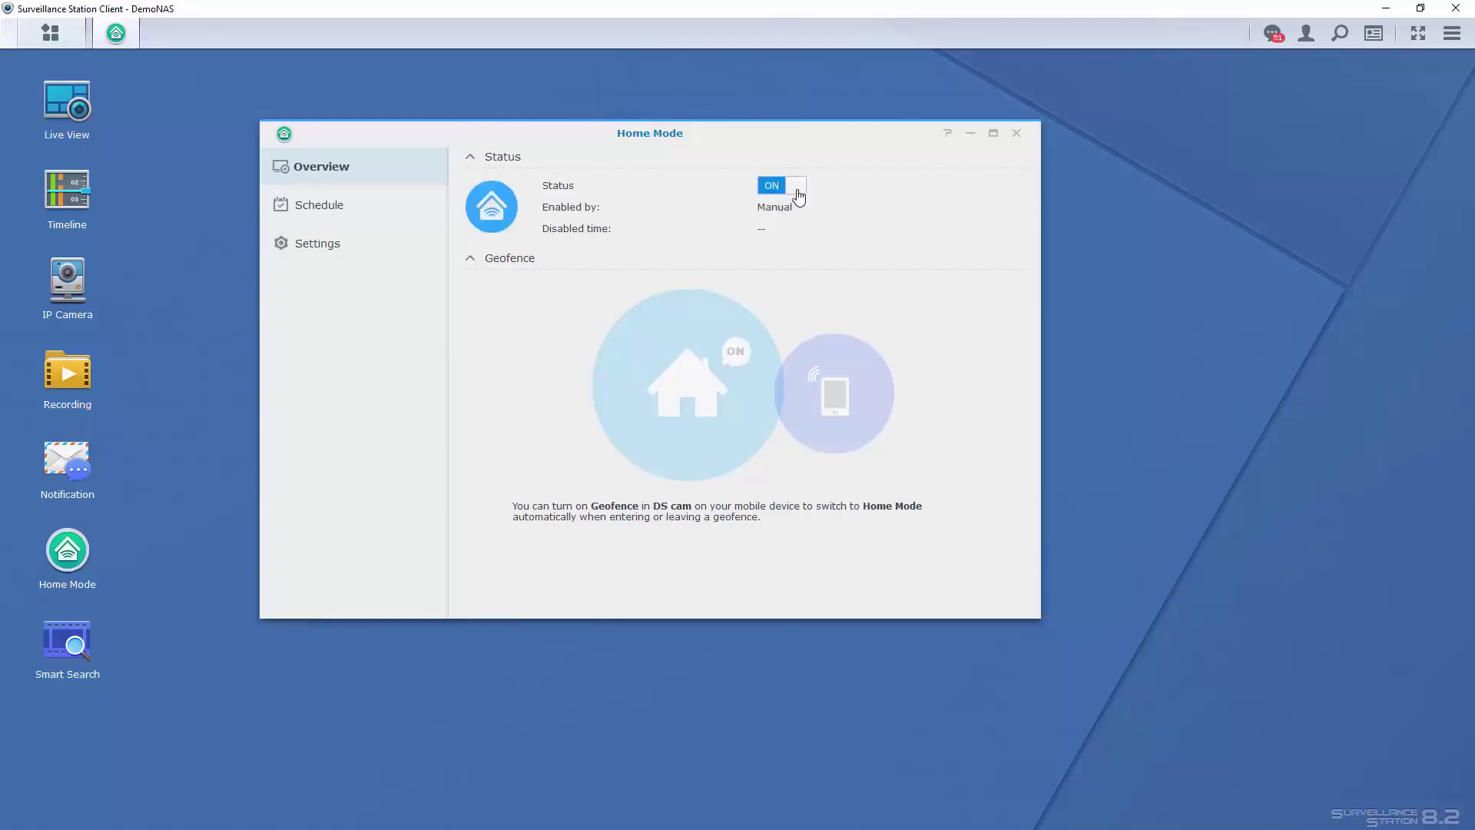
left_click(798, 193)
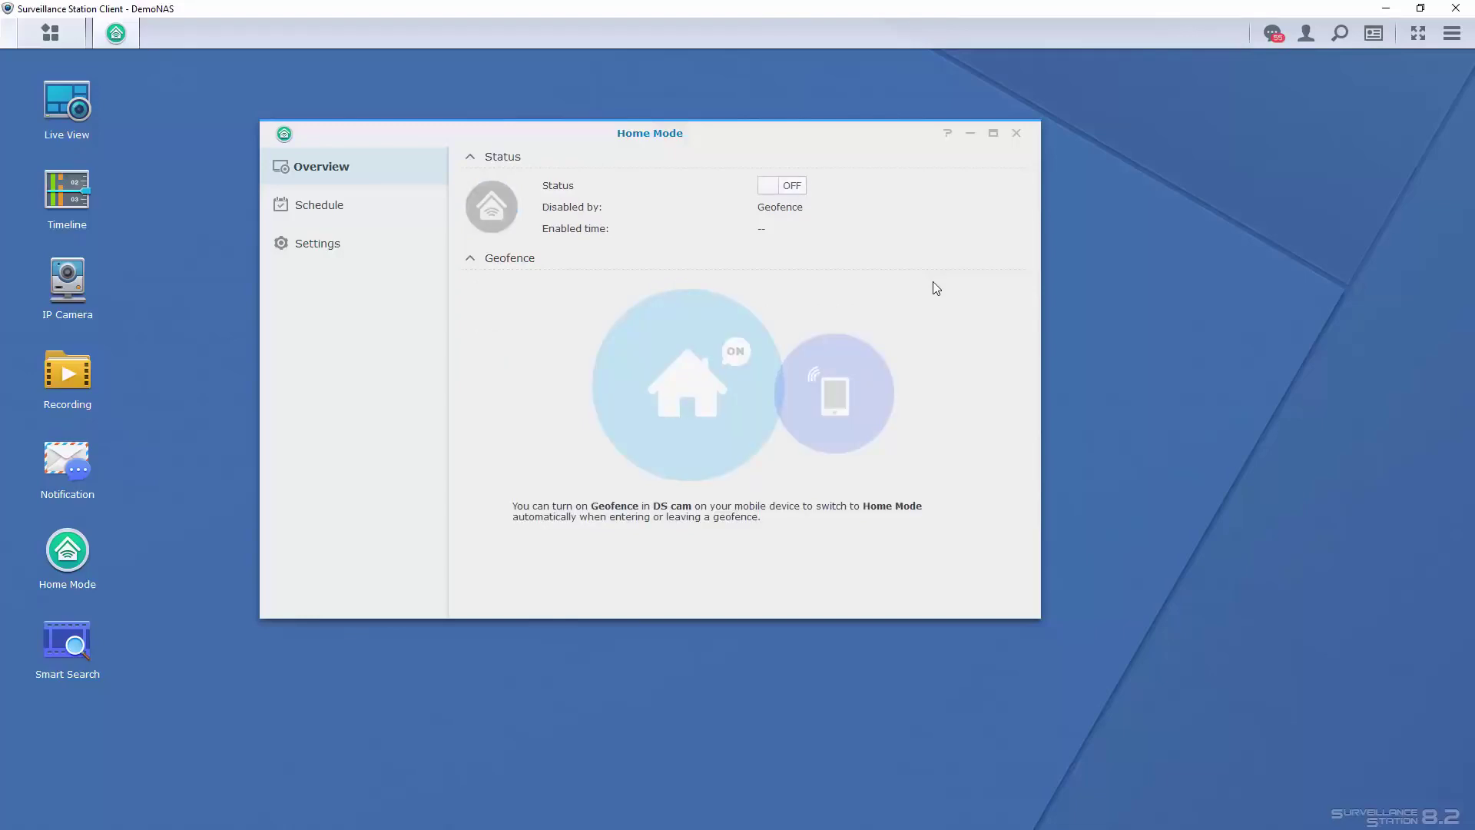
Step: Schedule Home Mode to be entered every day during hours 18 through 23 and 0 through 5, and save the schedule
left_click(360, 212)
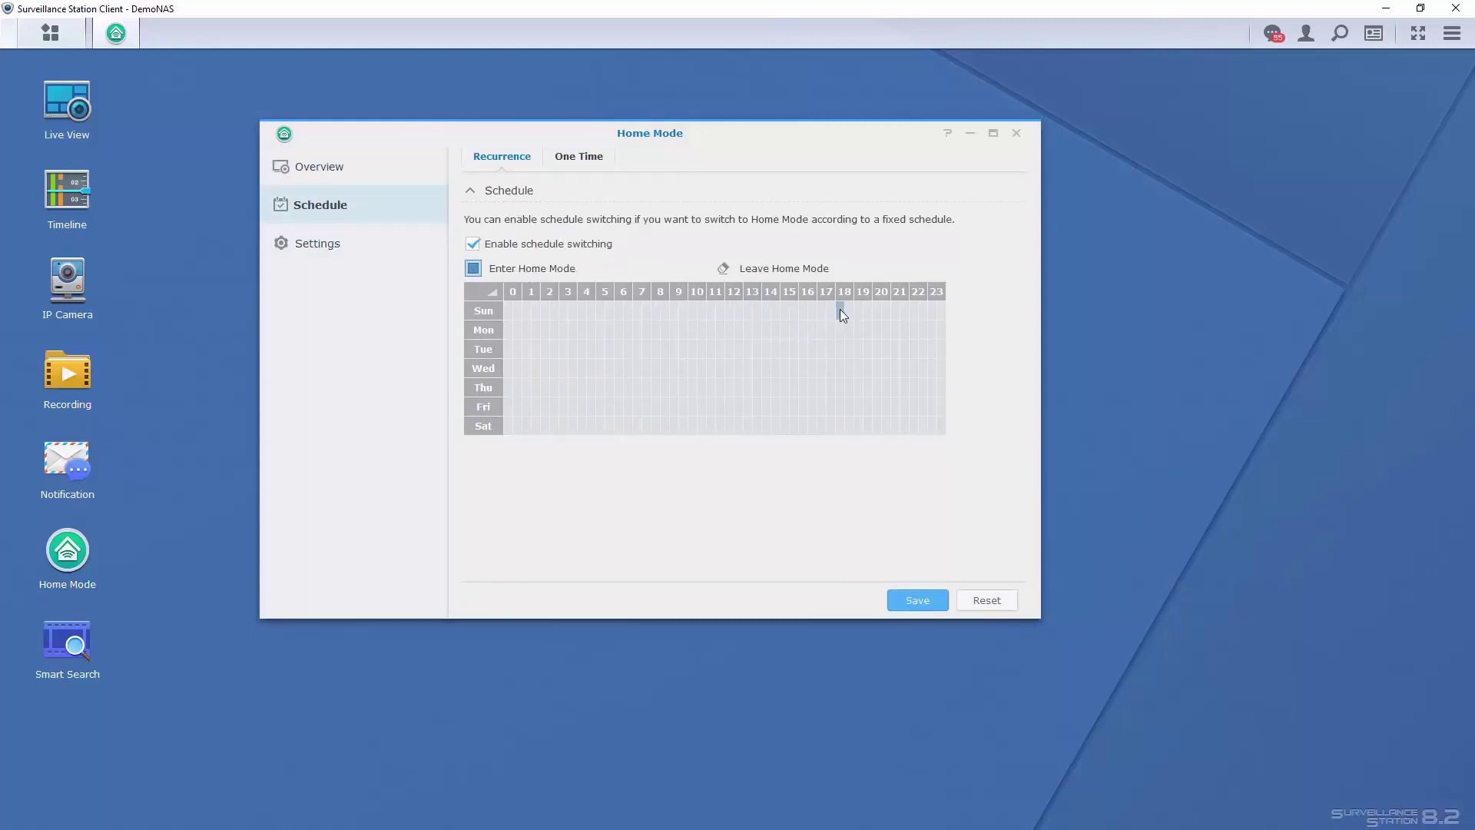
left_click_drag(840, 309, 958, 461)
mouse_move(611, 316)
left_mouse_down()
mouse_move(534, 389)
mouse_move(518, 453)
left_mouse_up()
left_click(917, 600)
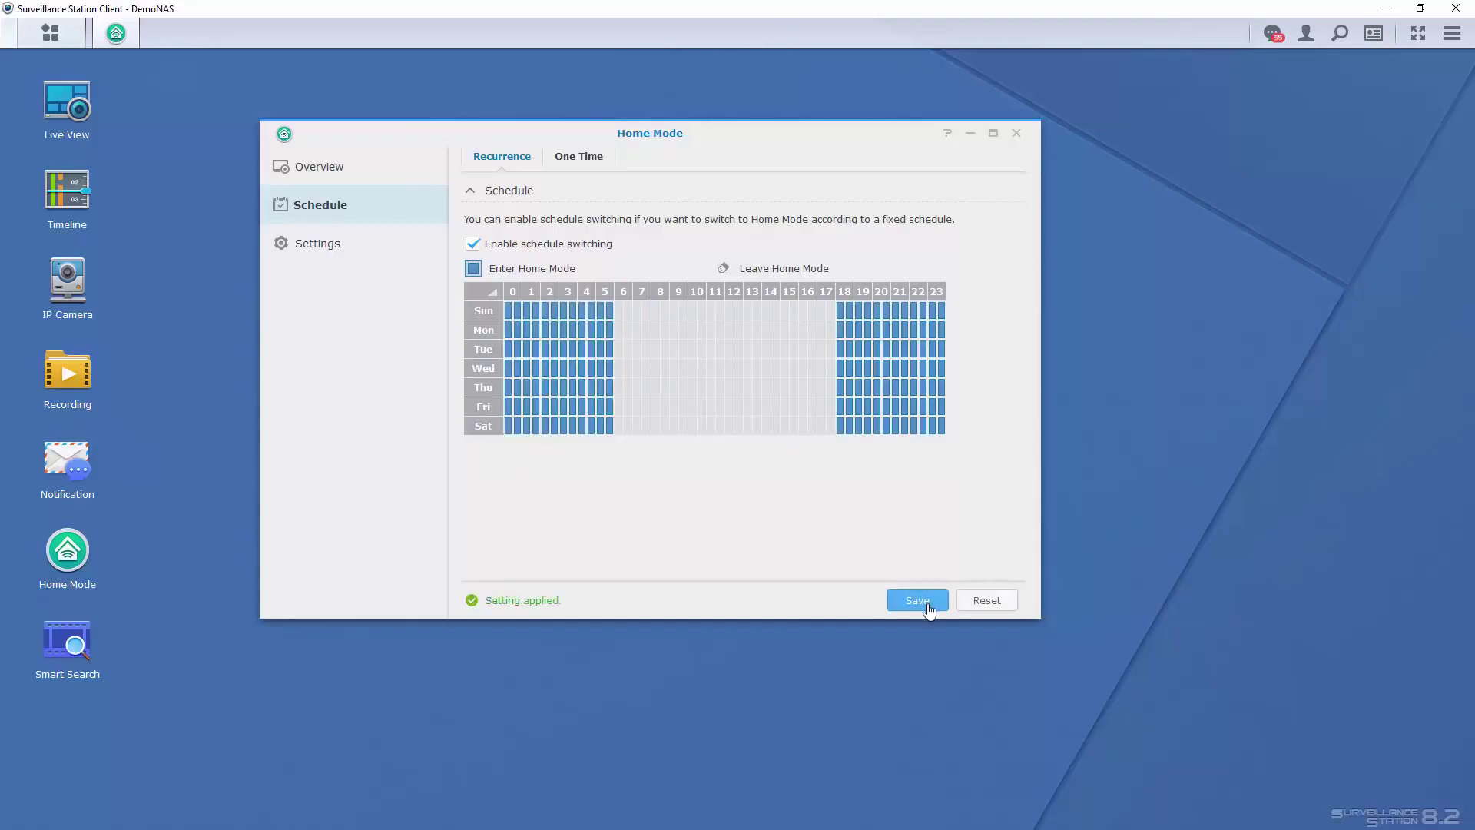
Step: Review the Home Mode notification events and stream profile settings, and close Home Mode
left_click(345, 244)
left_click(641, 157)
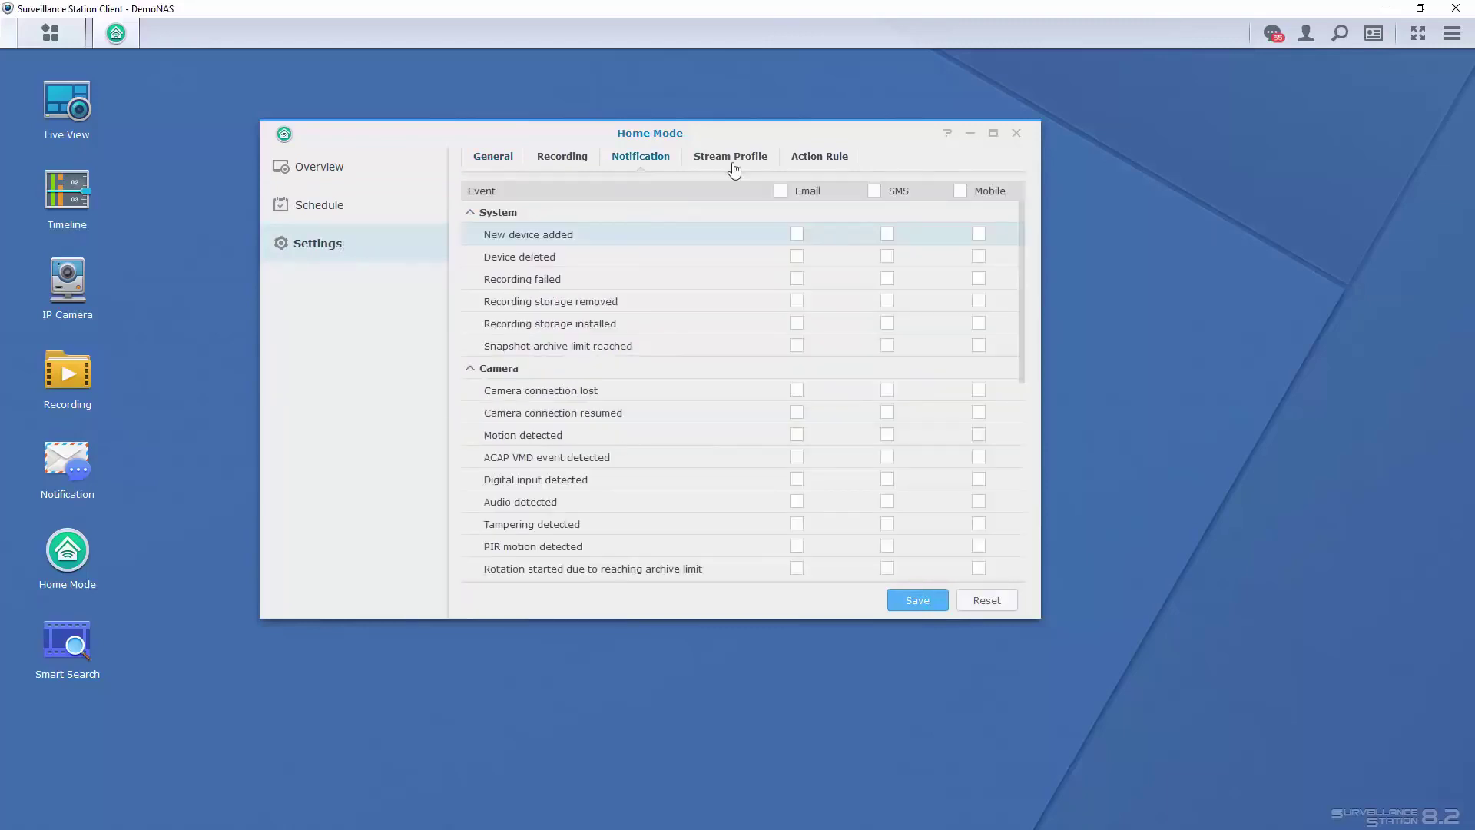
left_click(733, 170)
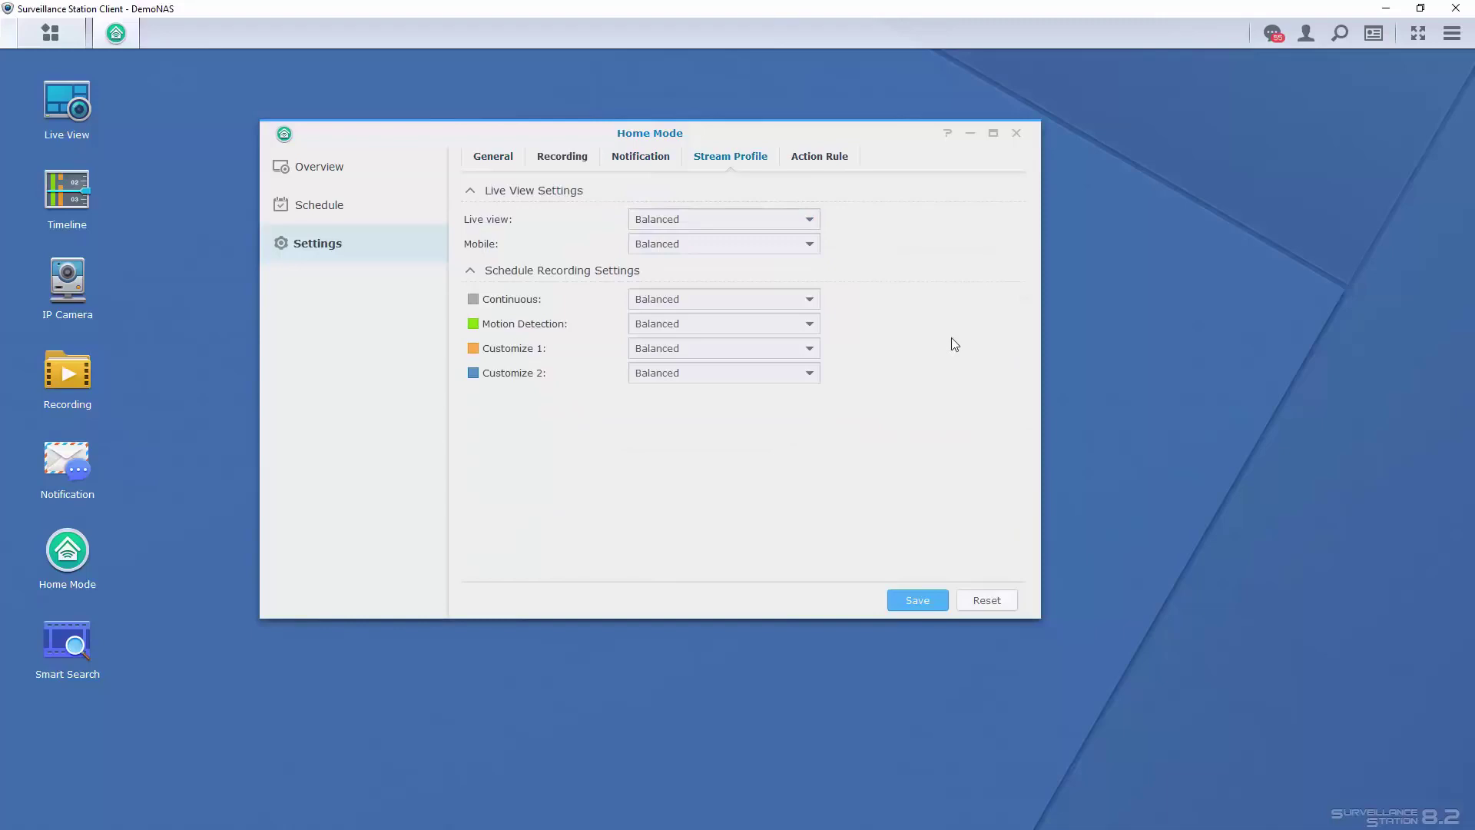
left_click(1017, 134)
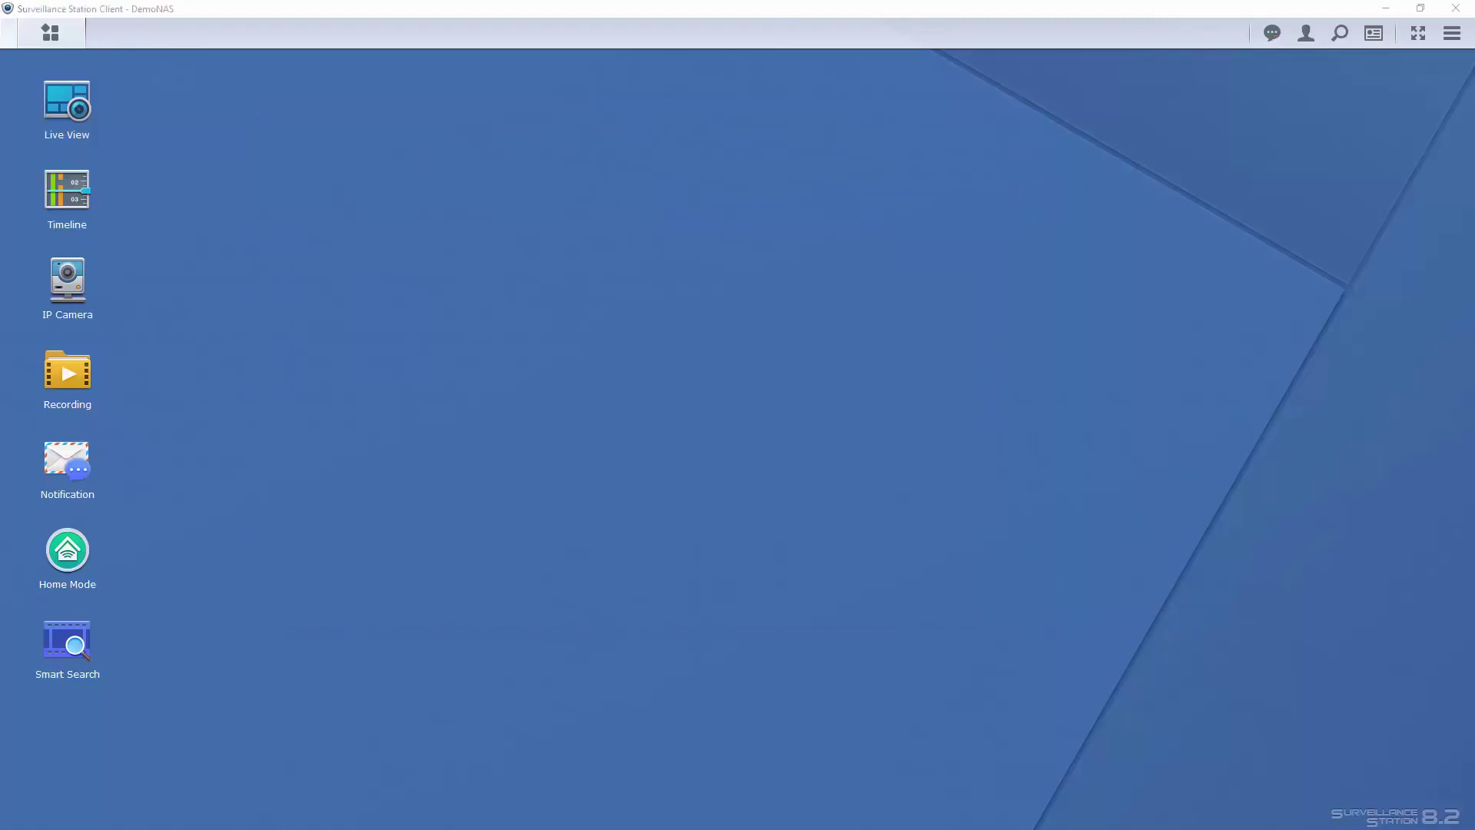
Step: Review the list of camera recordings for all dates and close it
left_click(362, 438)
left_click(105, 384)
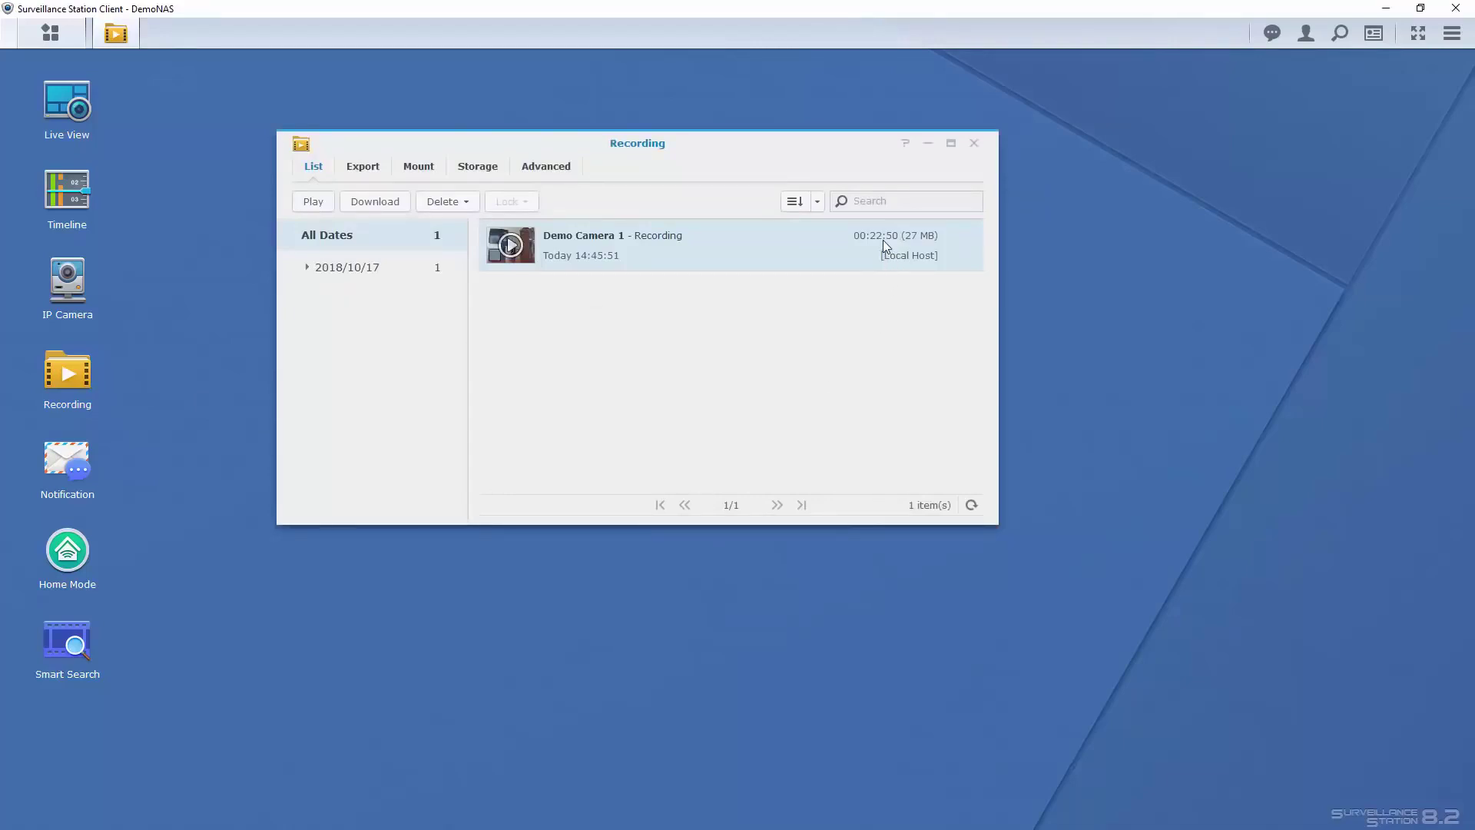
left_click(975, 145)
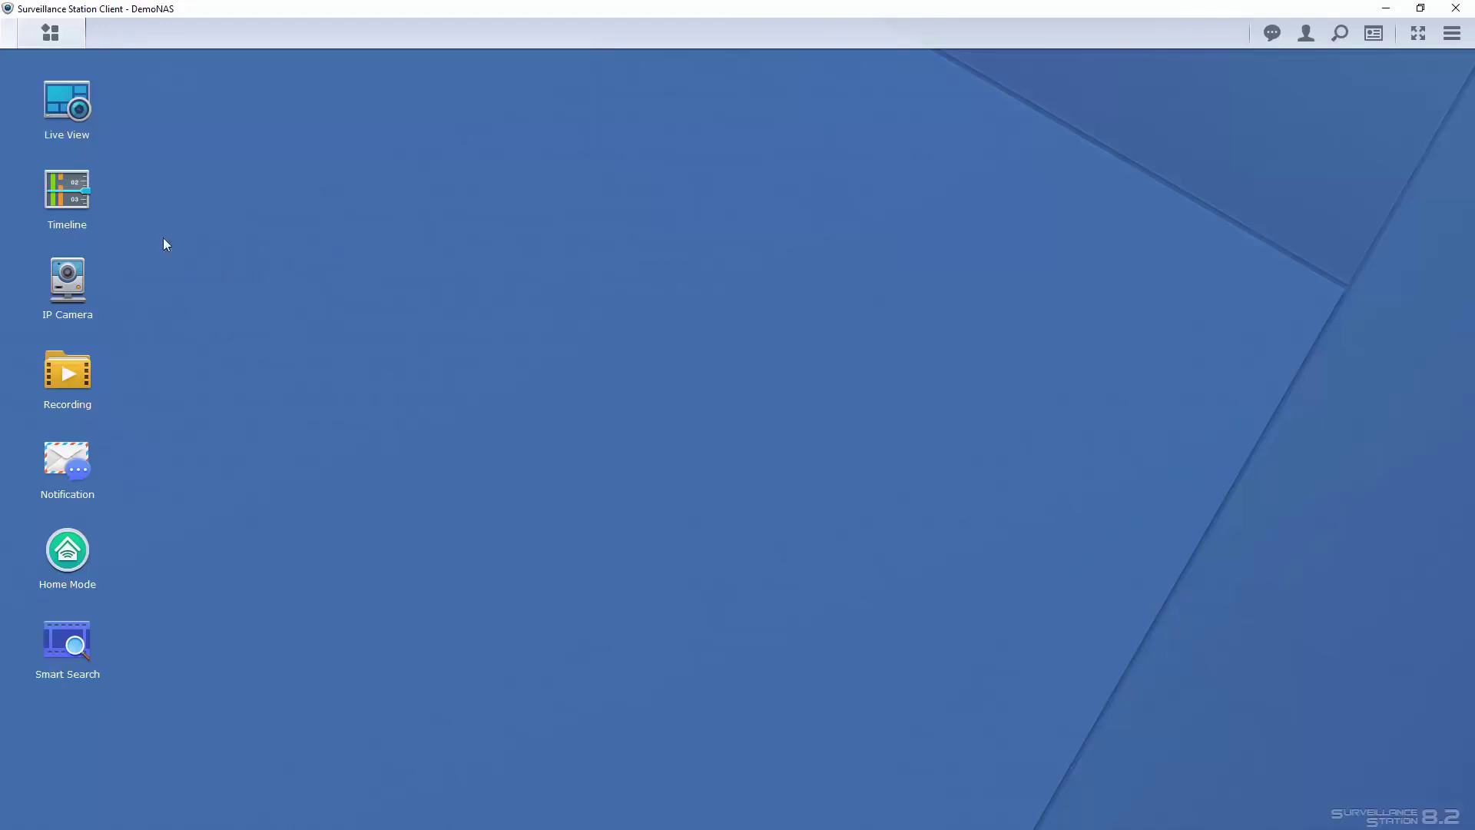
Step: Review Demo Camera 1's footage in Timeline with the time scale magnified to the 14–15 hour range, and close it
left_click(83, 201)
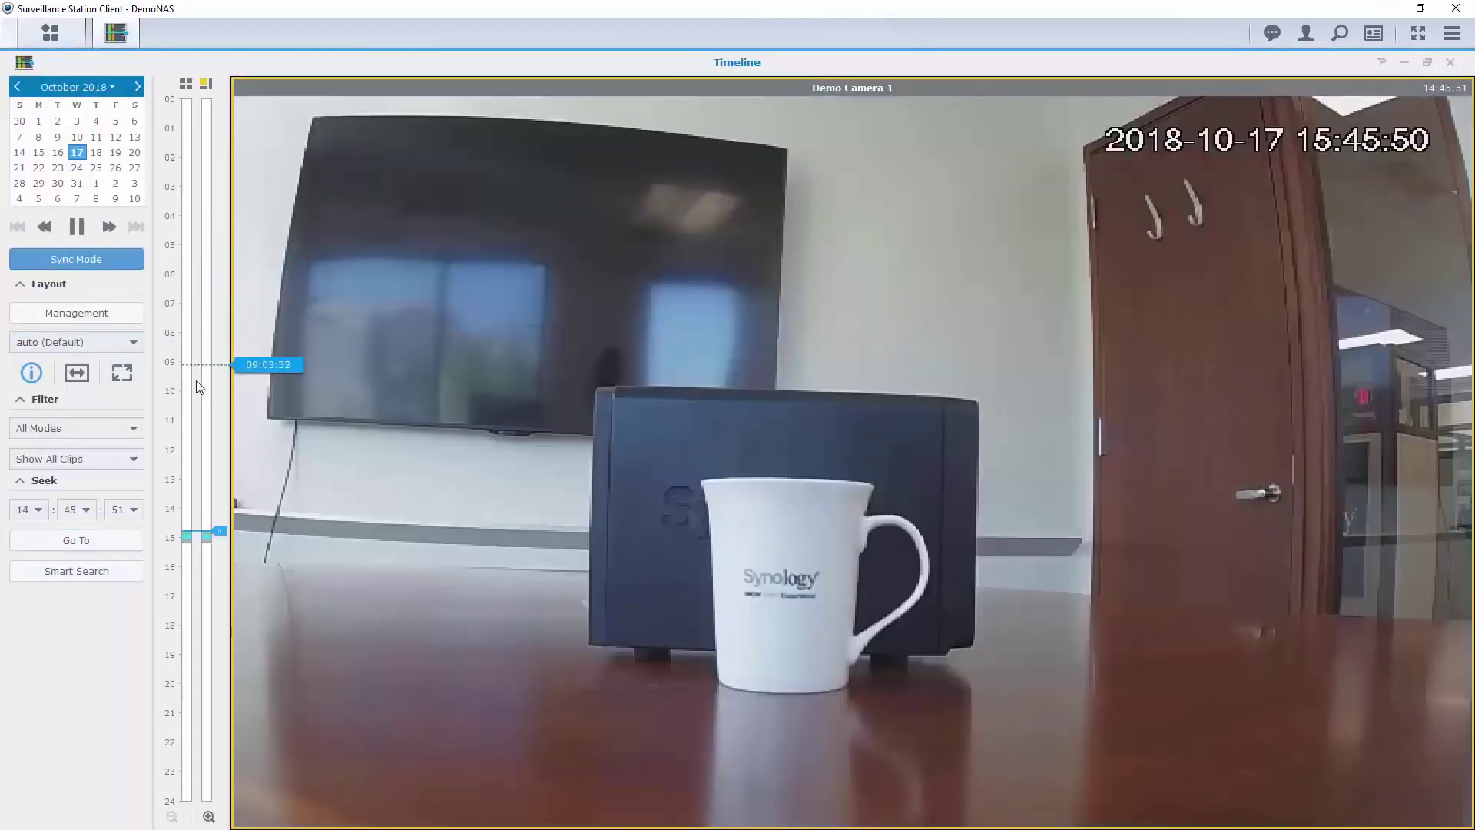
left_click(206, 810)
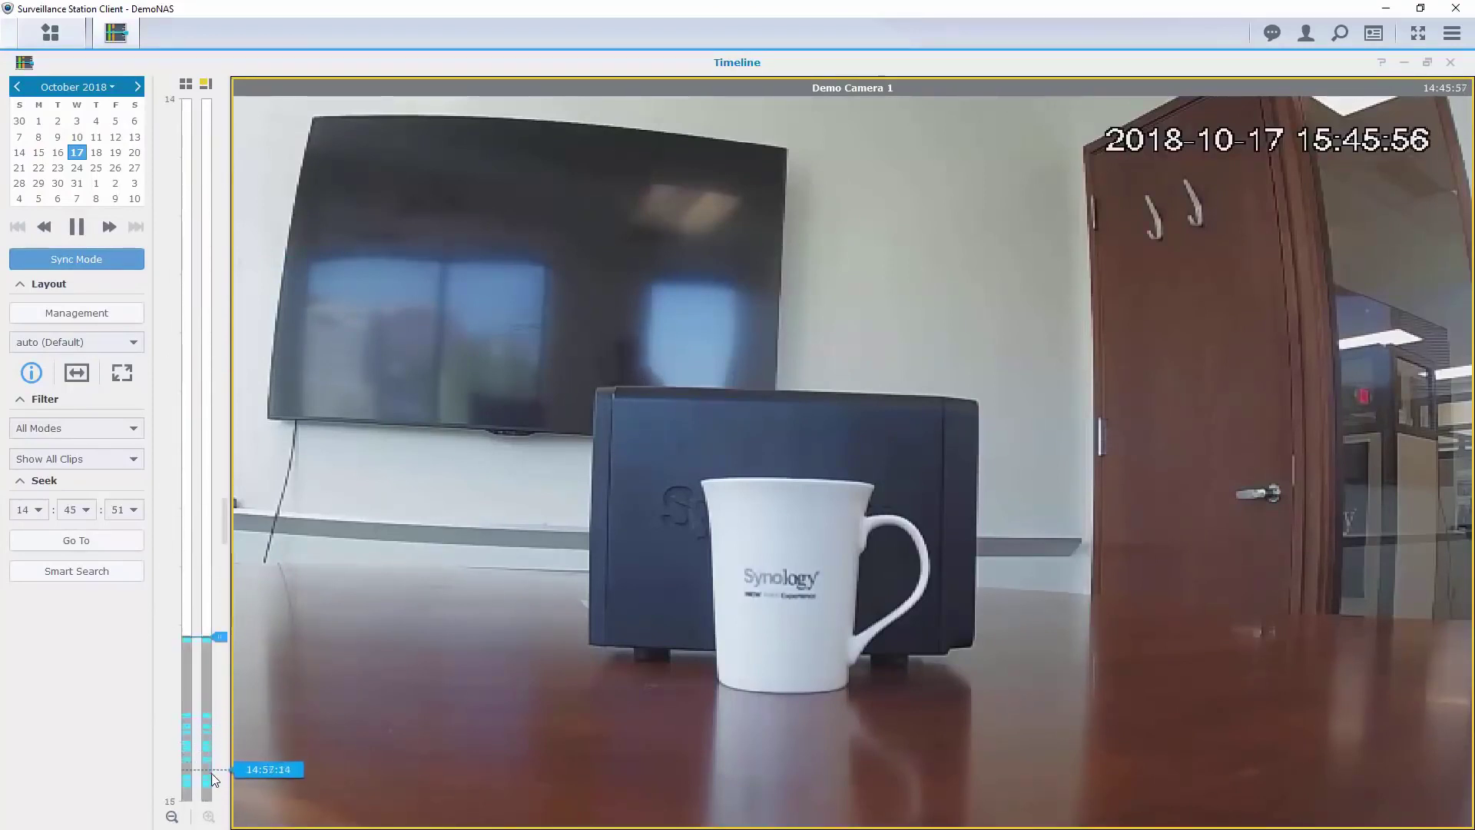
mouse_move(233, 787)
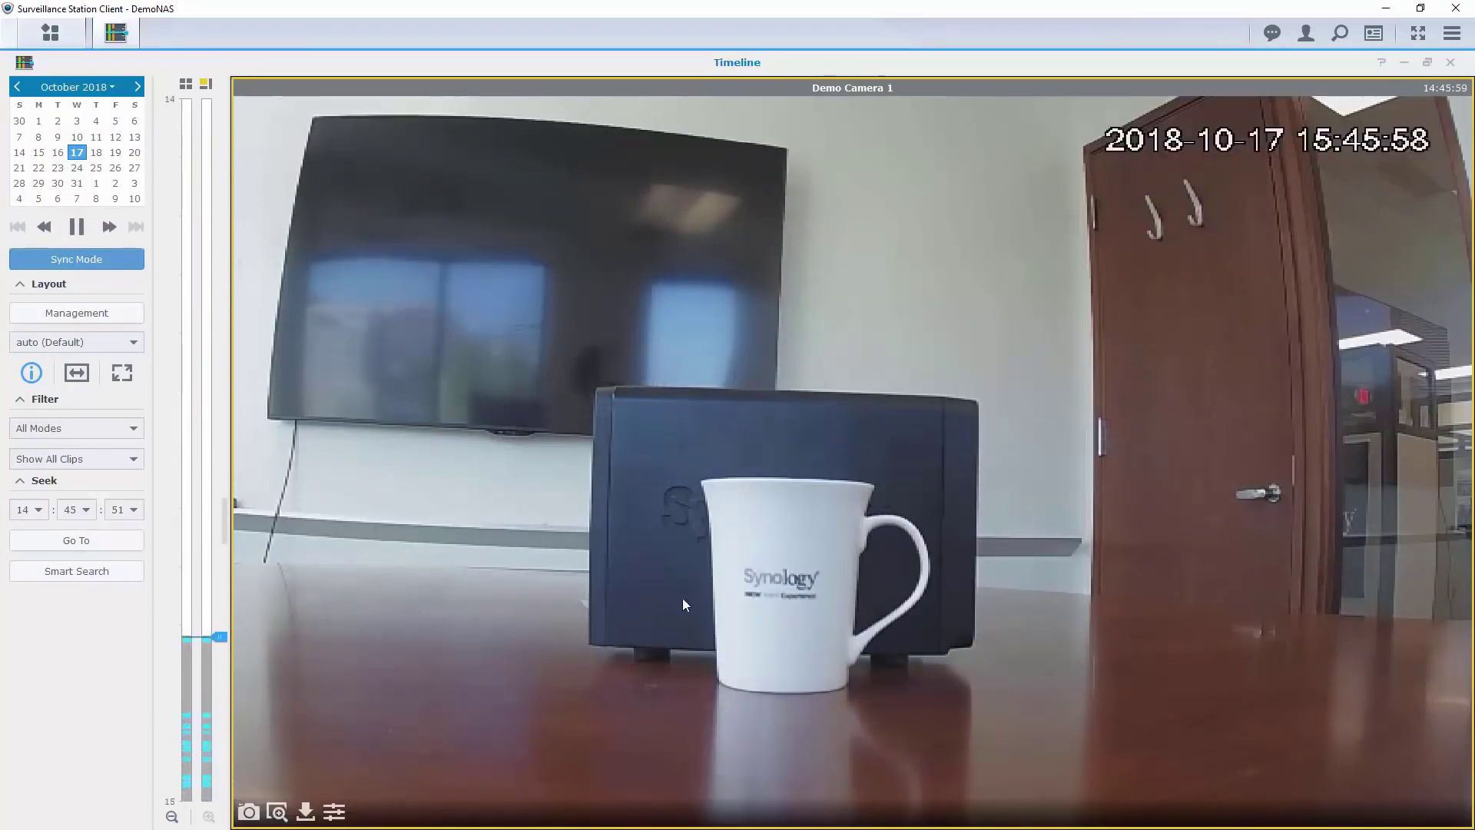
left_click(1451, 62)
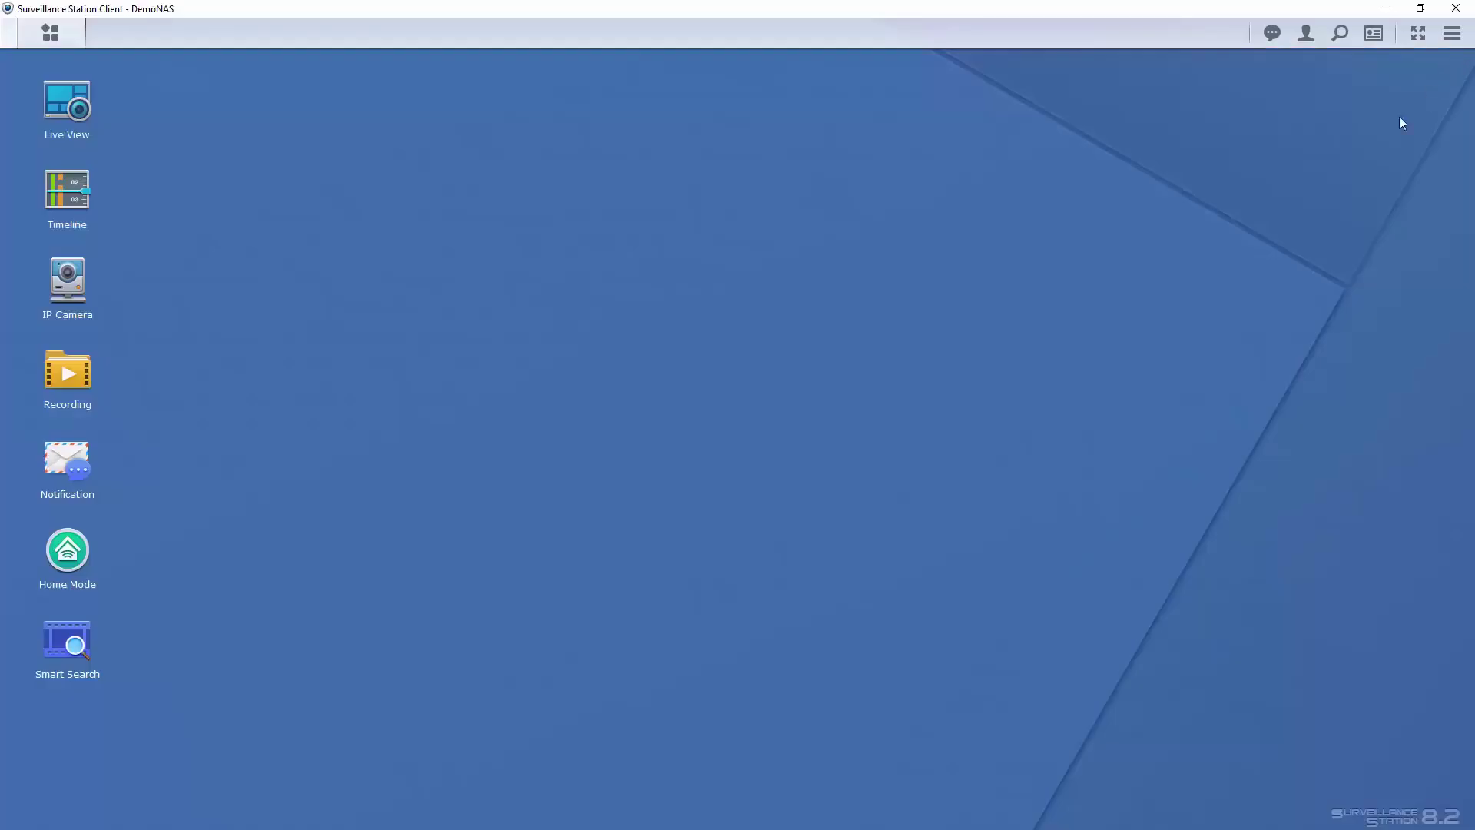
Step: Set up a Smart Search for Missing Object on Demo Camera 1 with a detection zone around the white mug
left_click(60, 662)
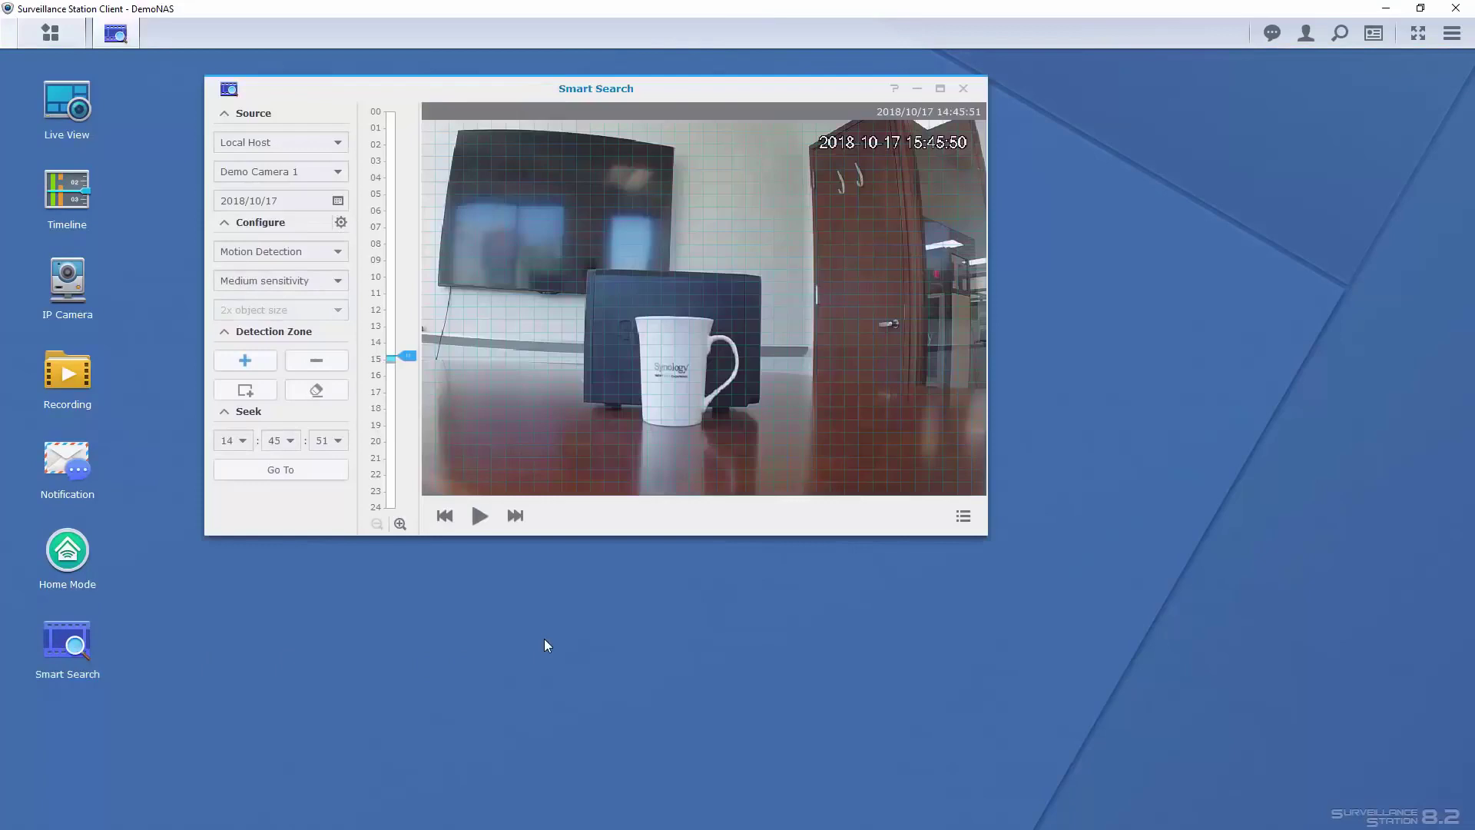
left_click(309, 253)
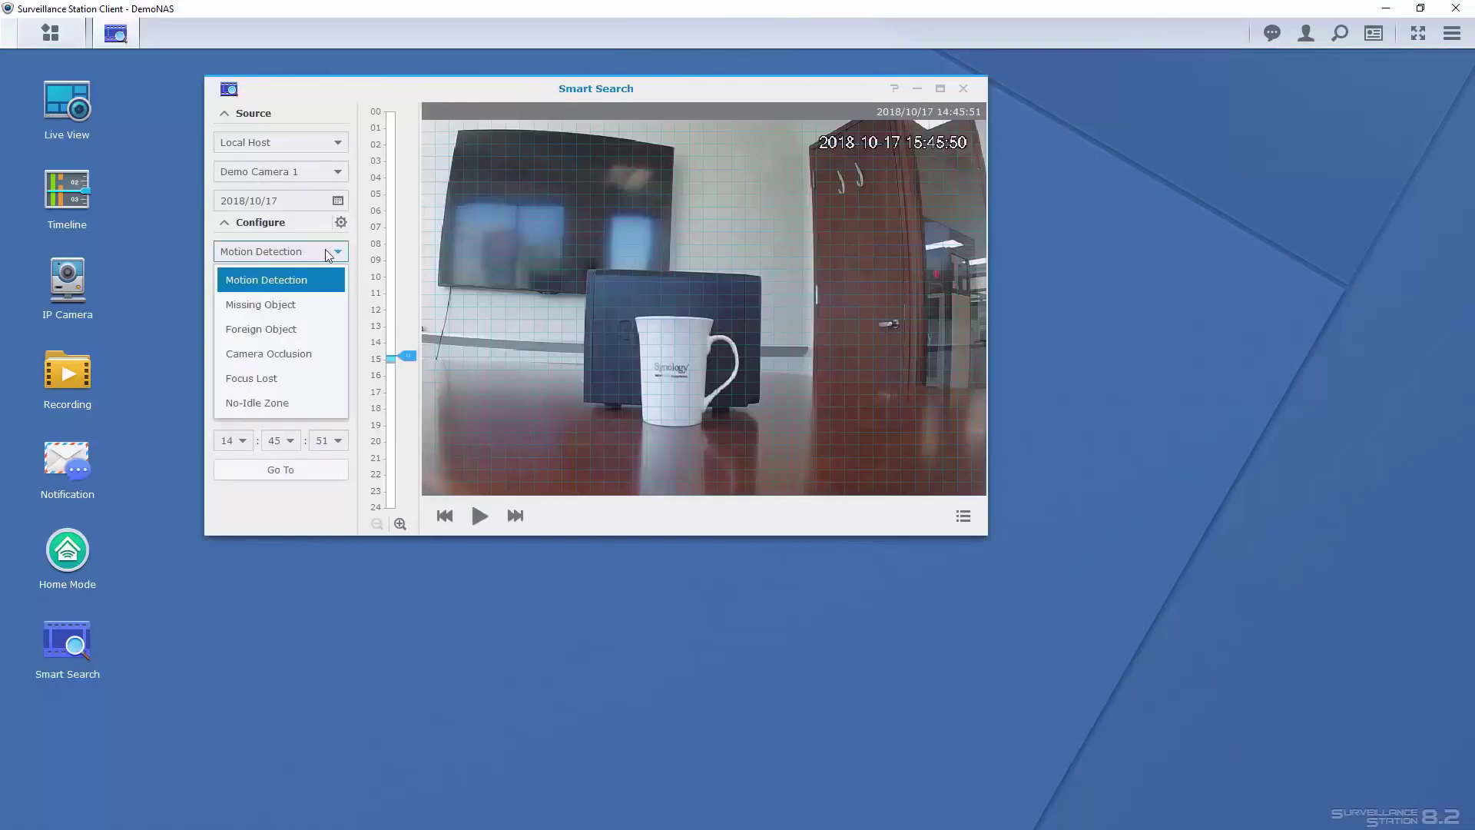
left_click(320, 306)
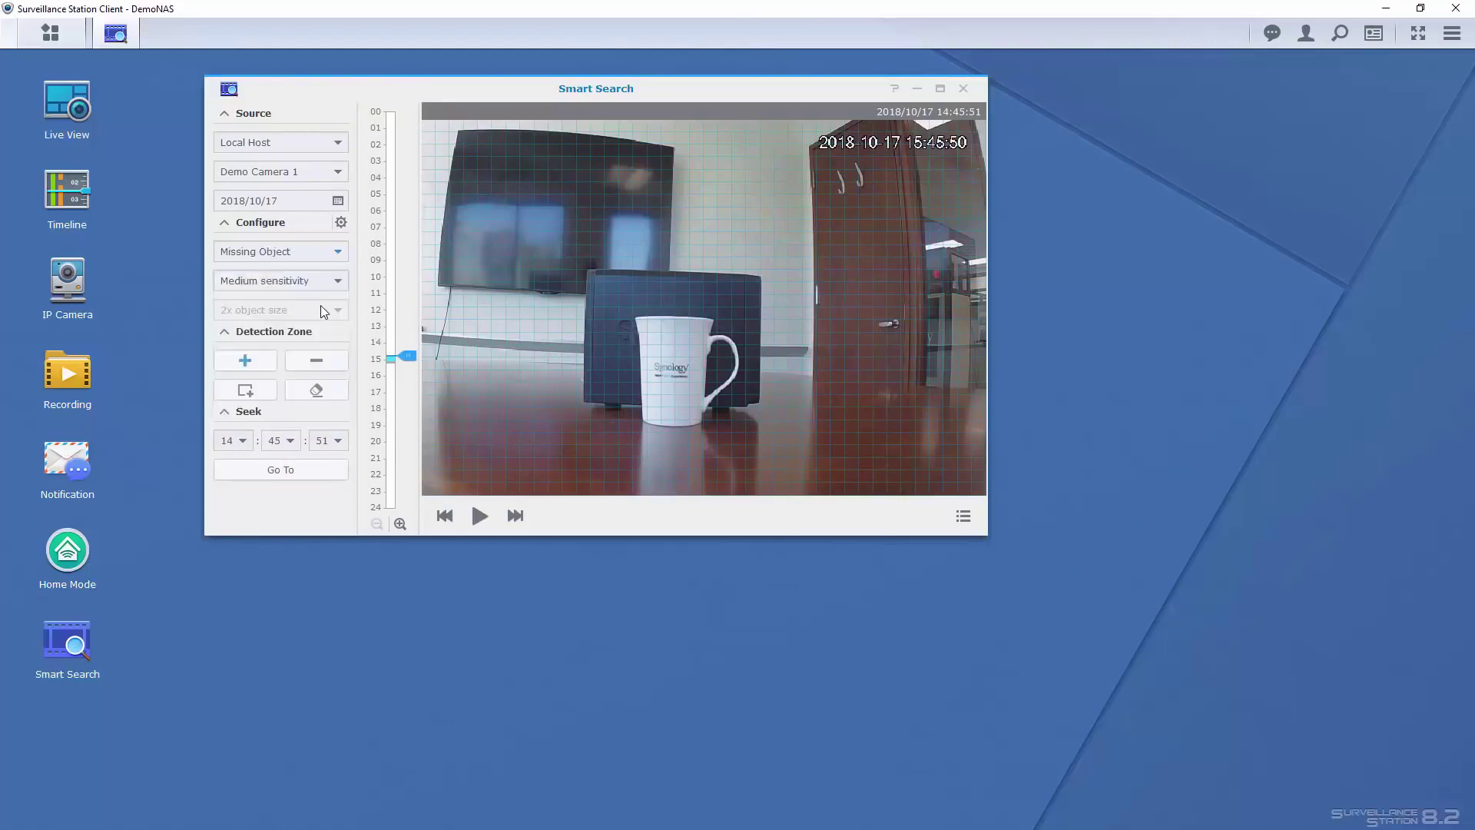
left_click_drag(626, 310, 743, 436)
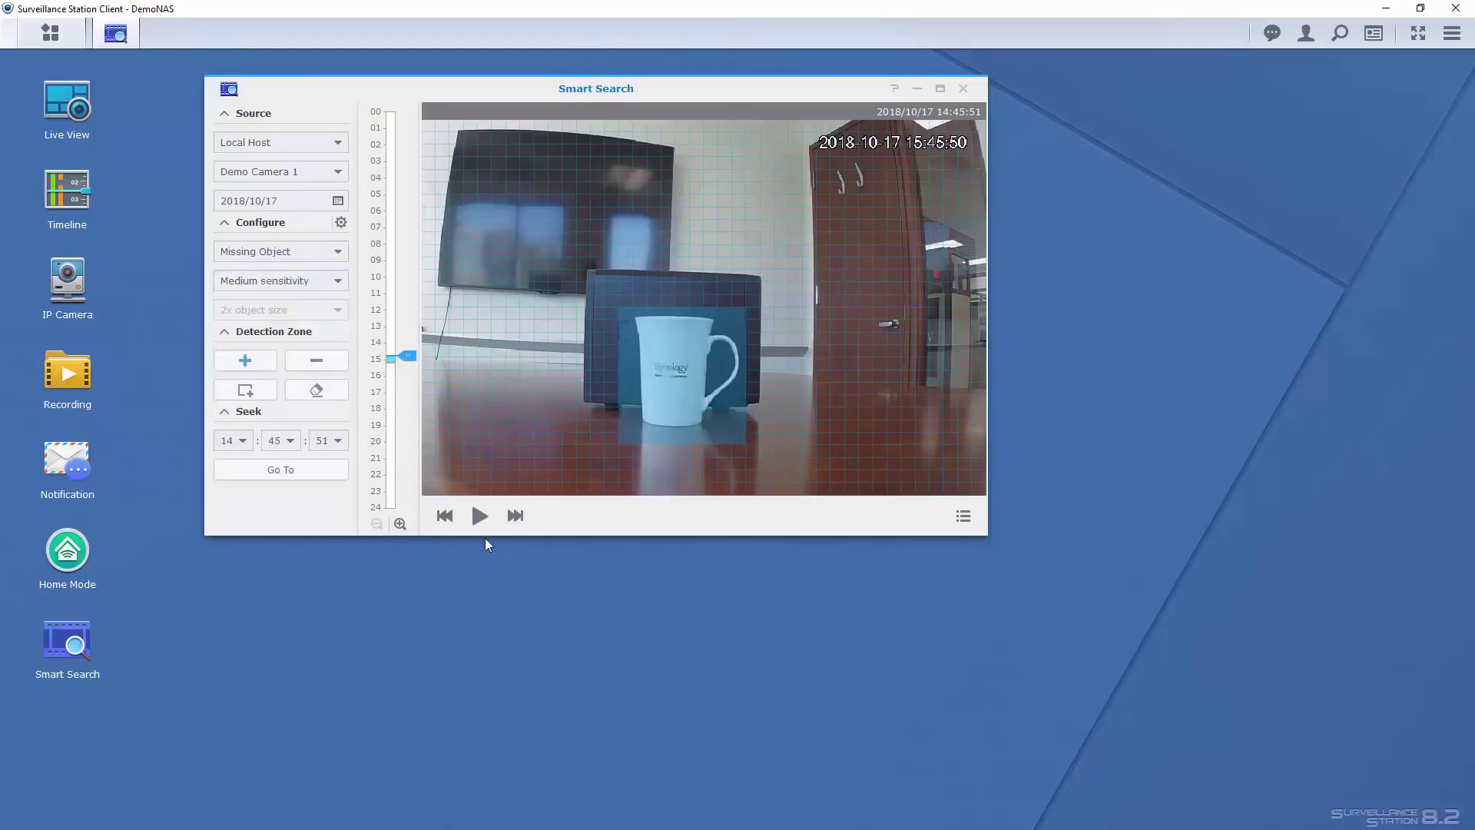
Step: Run the missing-object search through the recording, pause it, and open the list of detected events
left_click(480, 515)
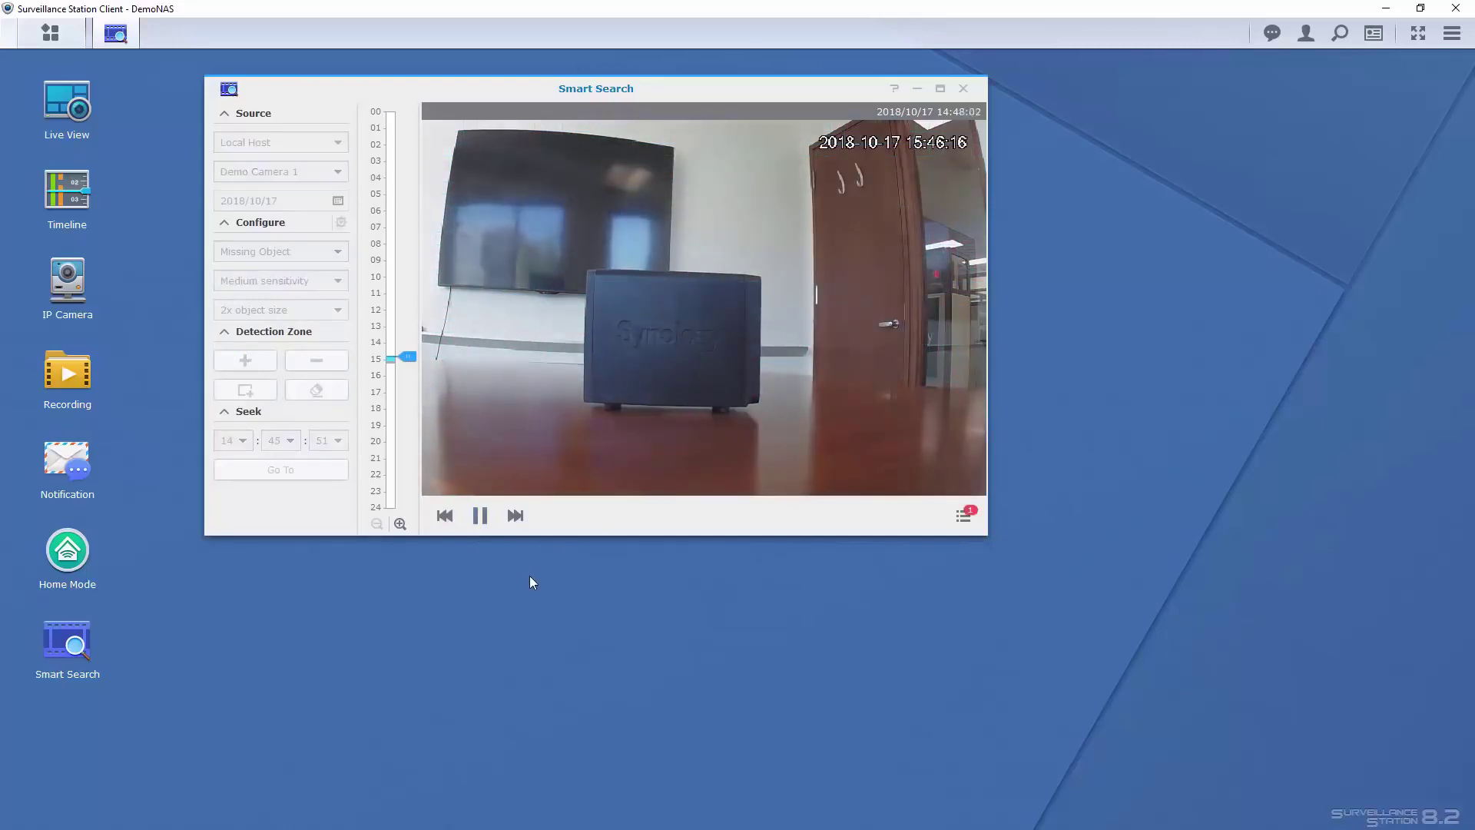
left_click(480, 516)
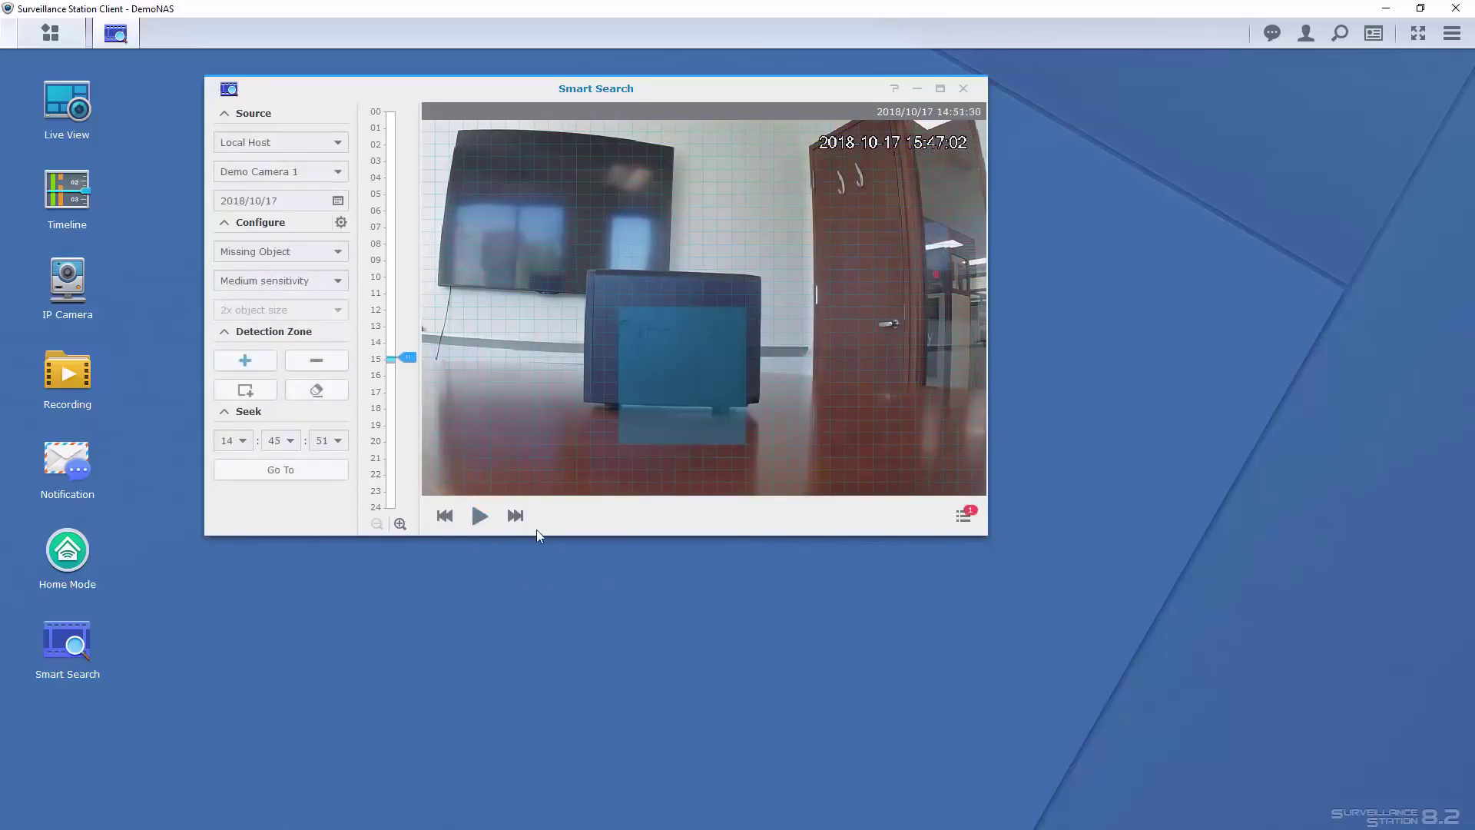
left_click(961, 521)
left_click(1069, 176)
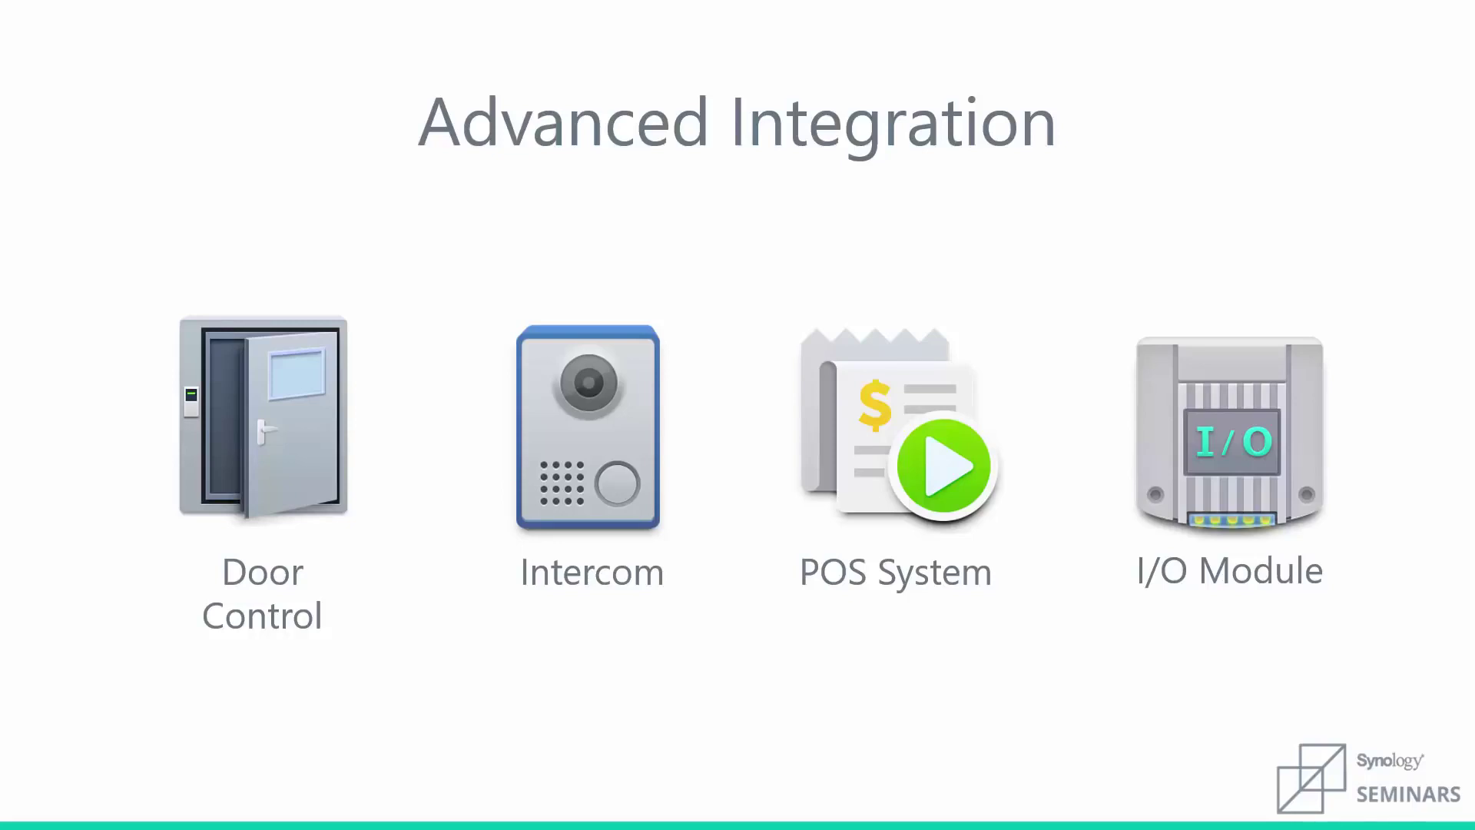
key("Right")
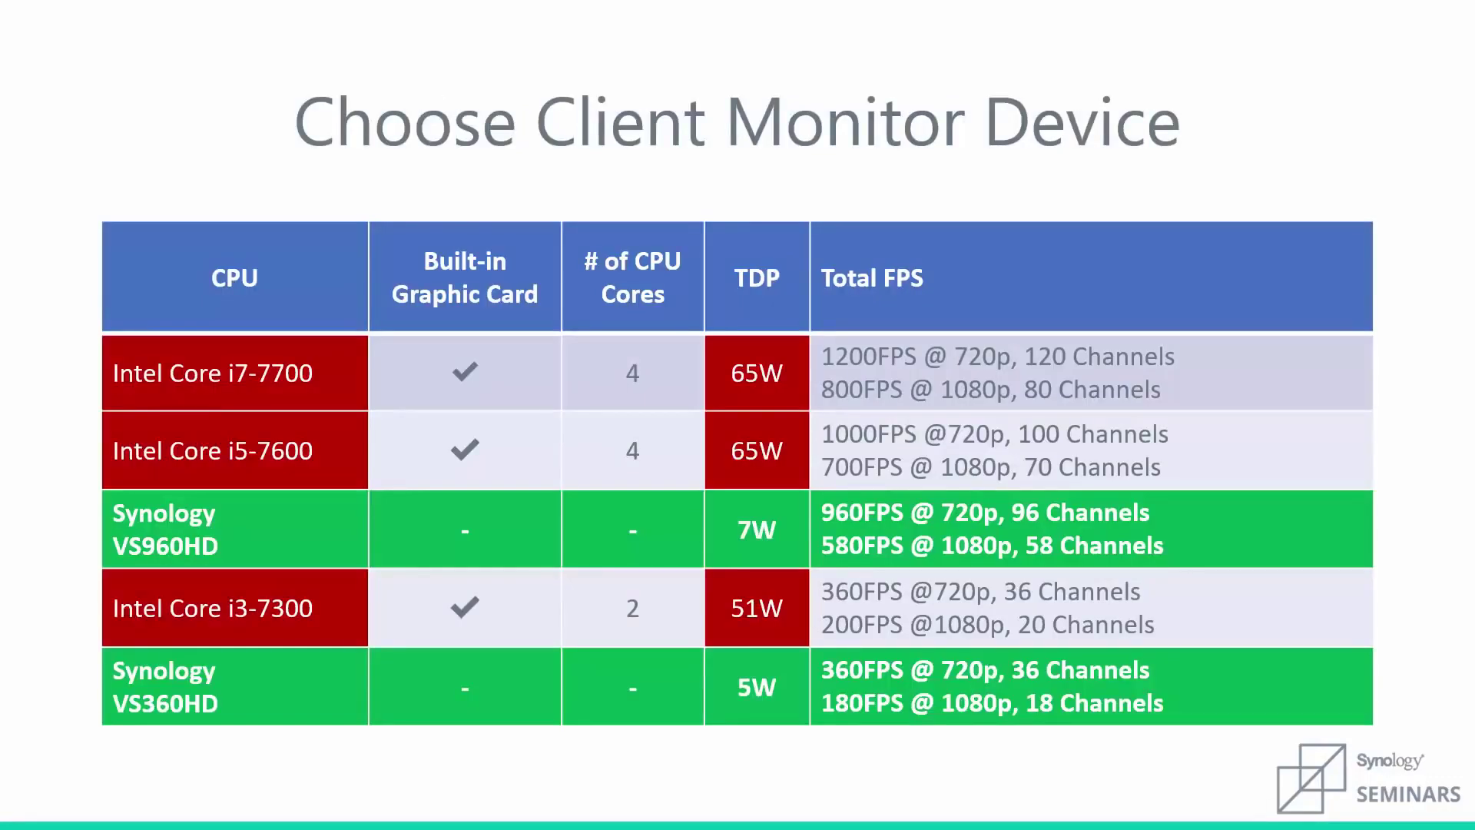